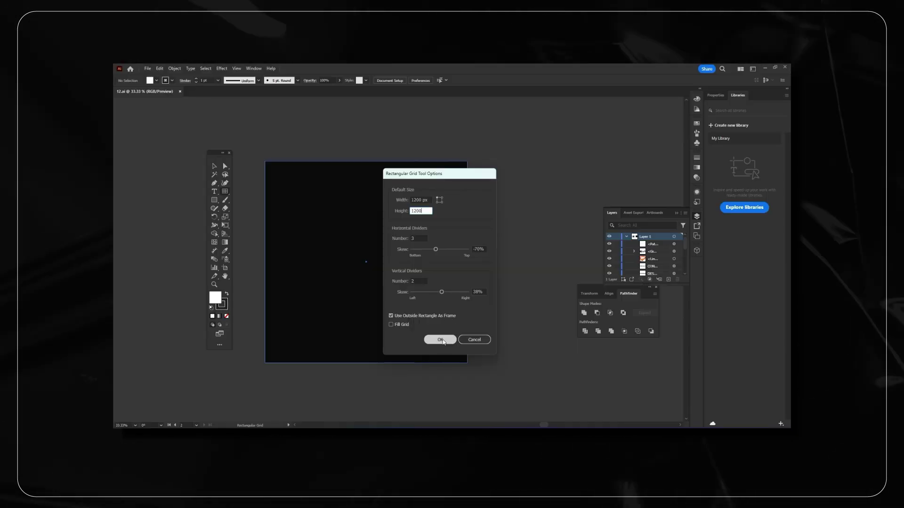
Create a 1200 px by 1200 px rectangular grid with 3 horizontal and 2 vertical dividers and place it over the black artboard.
click(441, 340)
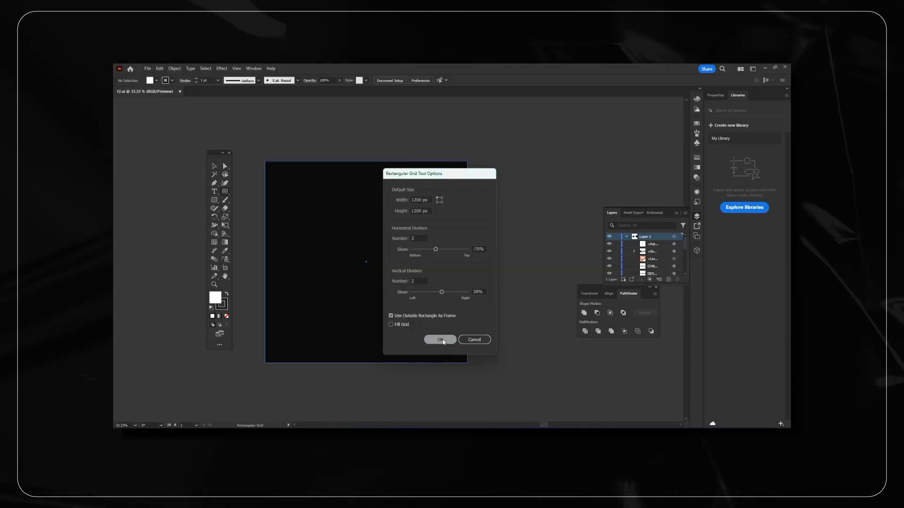
click(214, 165)
drag(500, 346, 363, 207)
Set the grid's stroke colour to white (ffffff) and fit the grid inside the artboard with a small even margin.
double_click(224, 306)
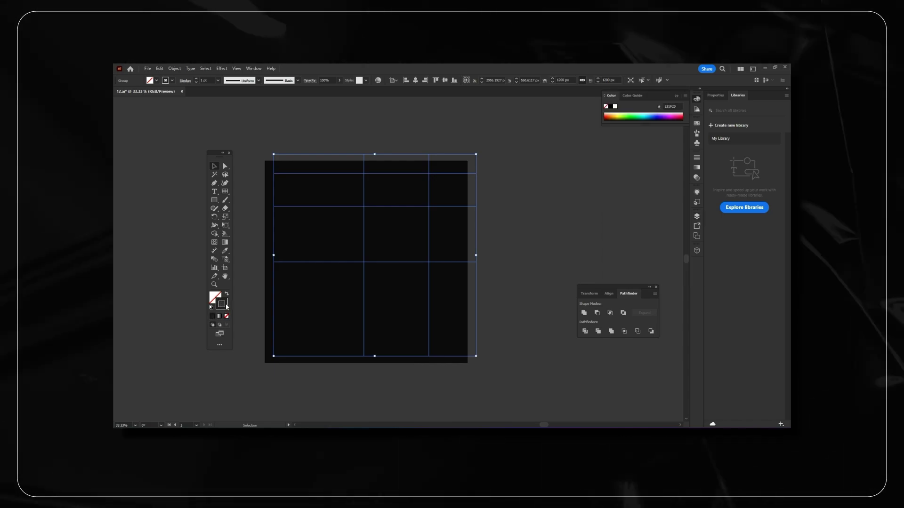
text(ffffff)
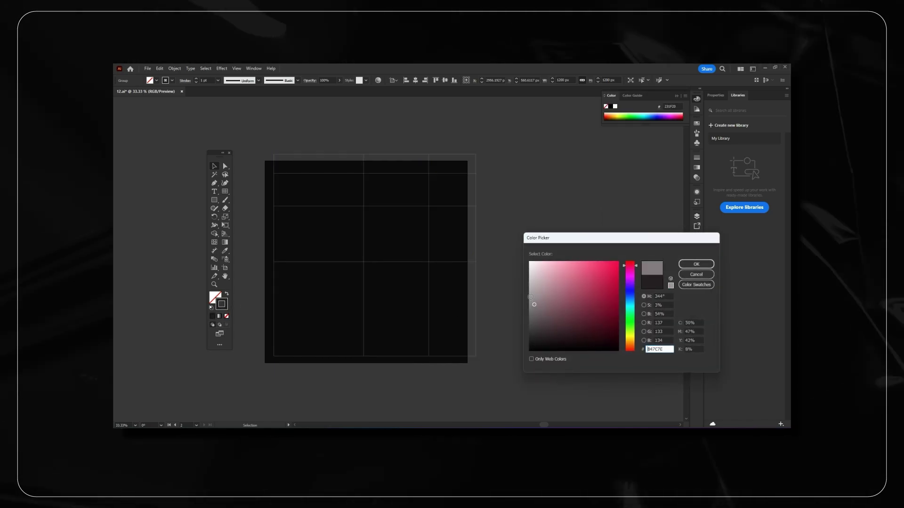
key(Return)
click(525, 183)
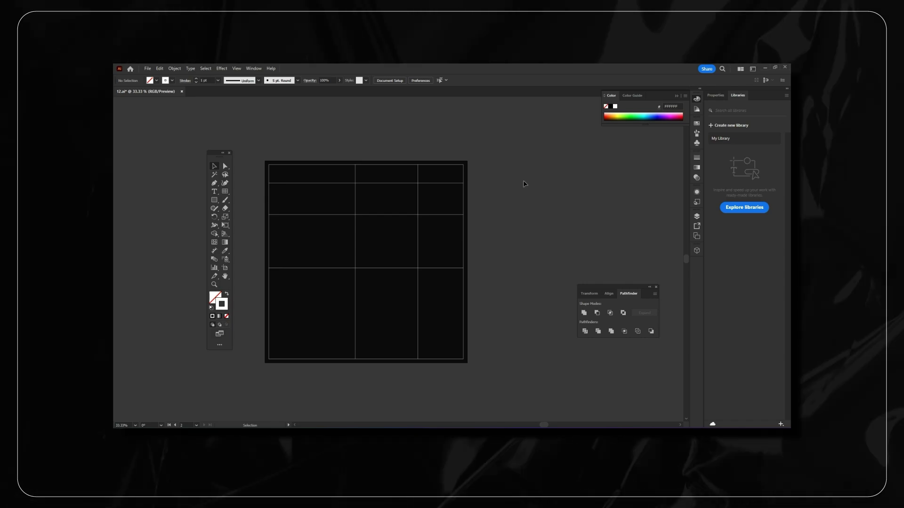
drag(510, 264, 504, 254)
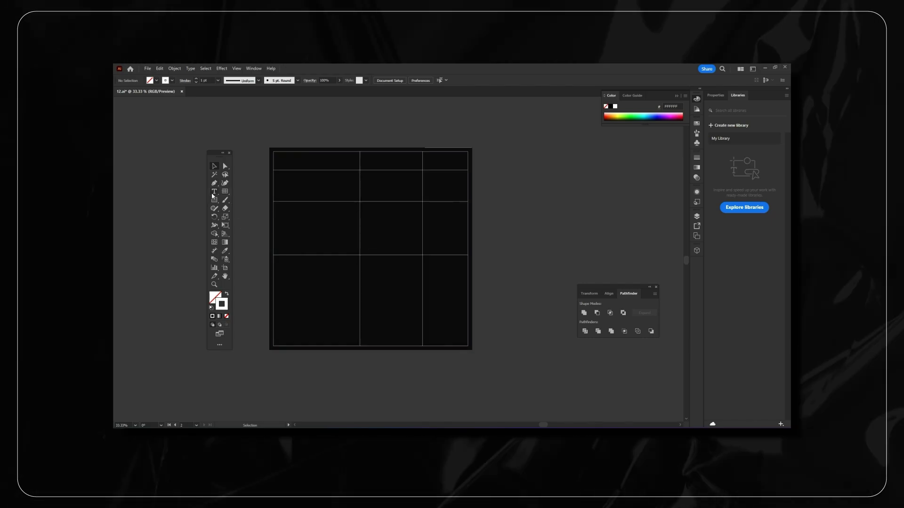
Add the headline text "READY WHEN YOU ARE" in large white letters over the grid.
key(t)
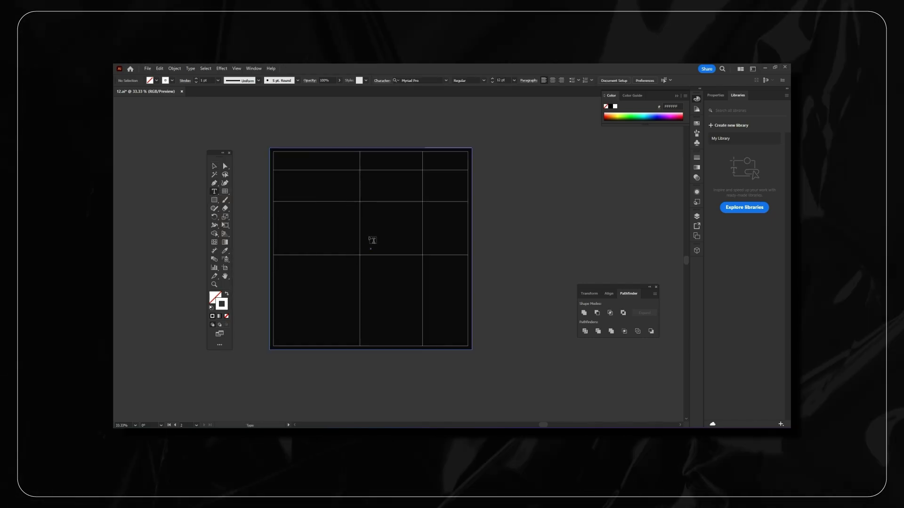
click(373, 241)
text(READY )
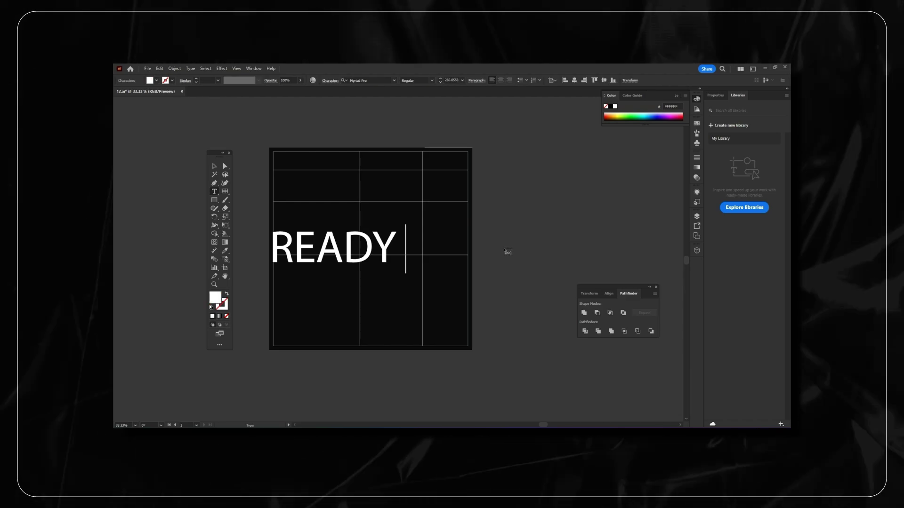
text(WHEN Y)
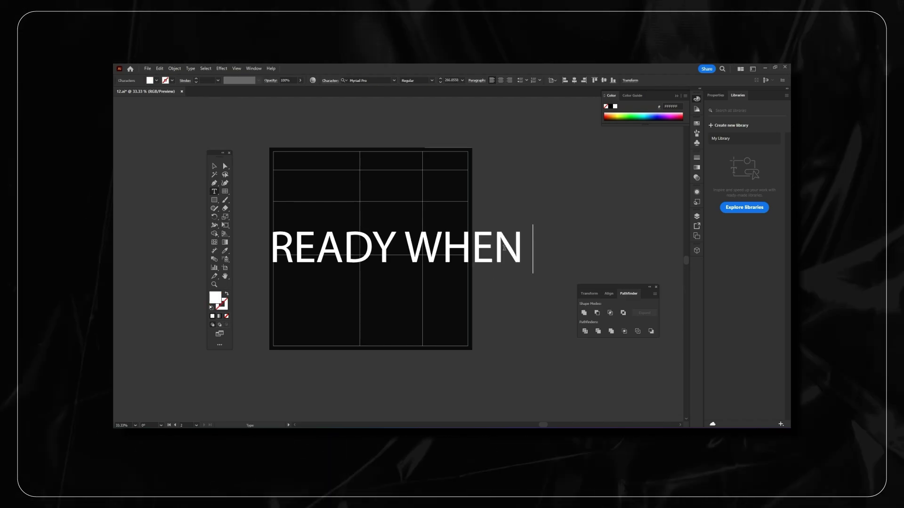
text(OU ARE)
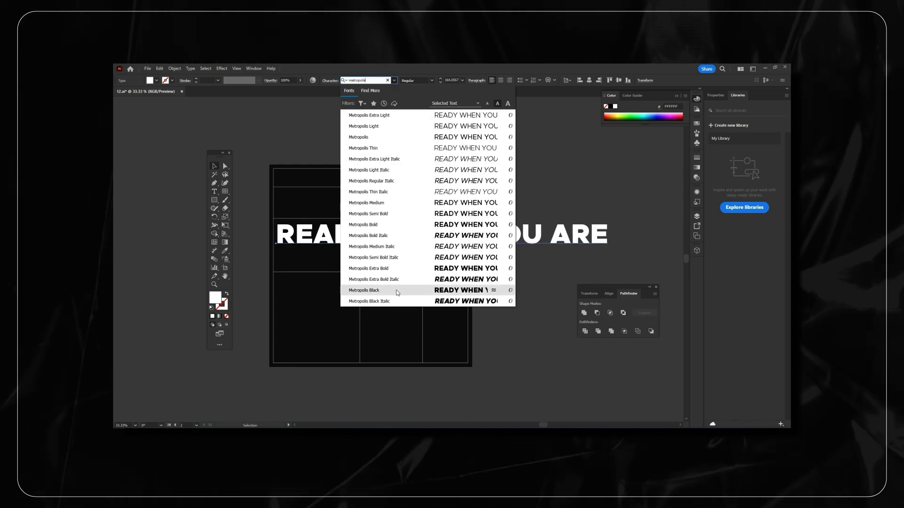
Set the headline's font to Metropolis Black and move it to the top of the artboard.
click(396, 290)
drag(387, 239, 393, 196)
key(ctrl+=)
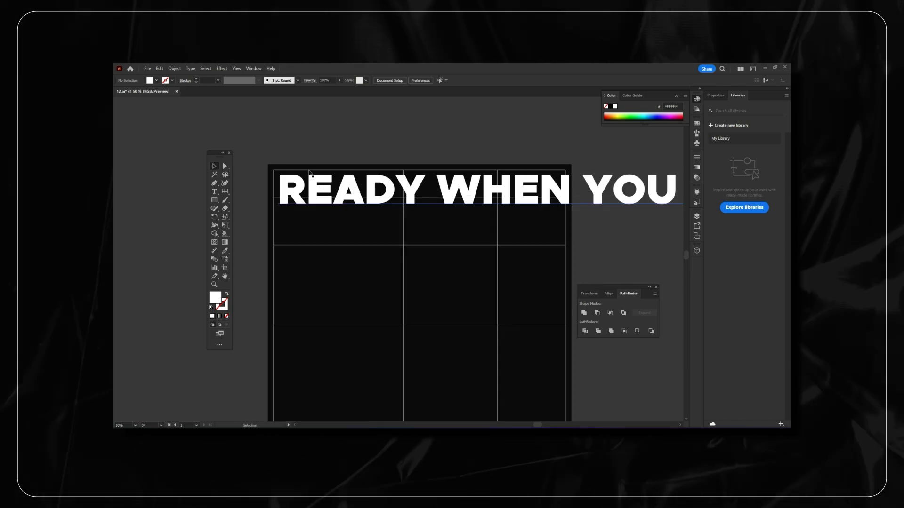
key(ctrl+minus)
Split the headline into "READY WHEN" above a right-aligned "YOU ARE", fitted to the grid's width, and lock the layout grid.
triple_click(498, 220)
drag(499, 220, 753, 241)
key(BackSpace)
key(Escape)
click(568, 219)
key(ctrl+z)
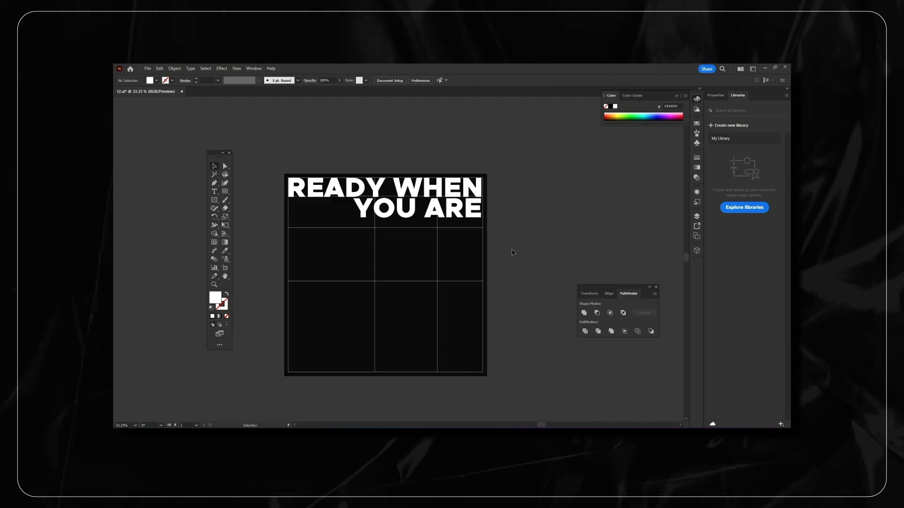
click(285, 225)
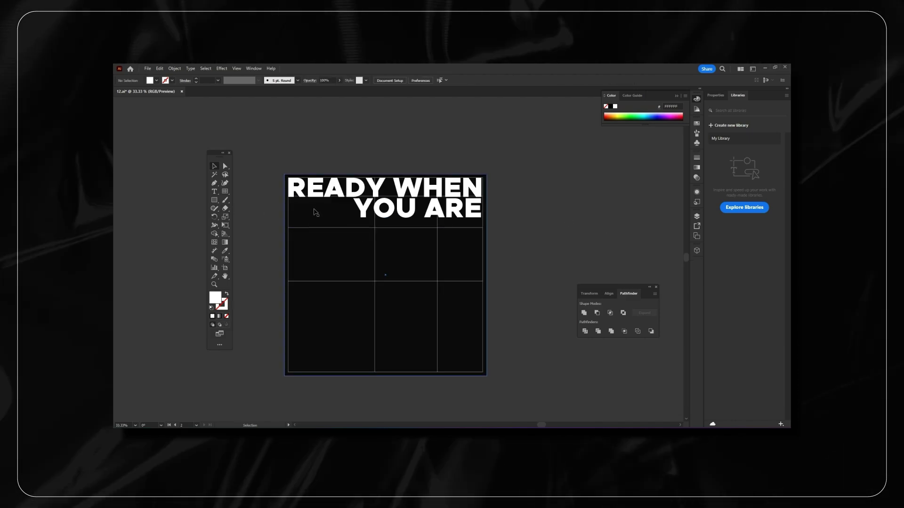
key(ctrl+2)
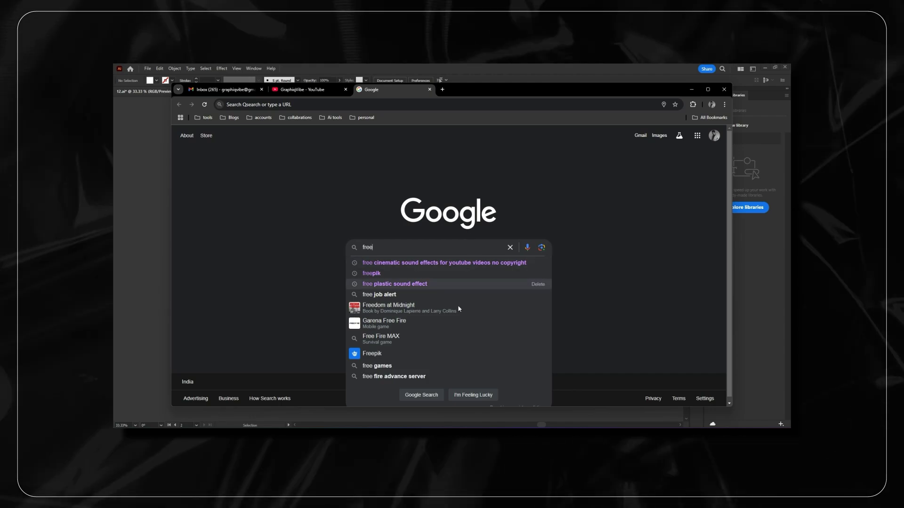
Open Freepik in the web browser and browse its arrow vectors for a suitable arrow icon.
click(403, 353)
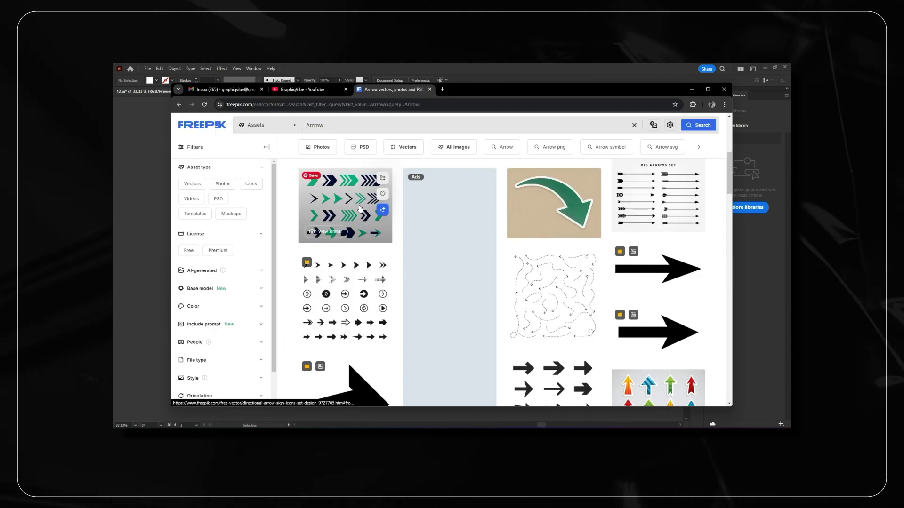
click(535, 213)
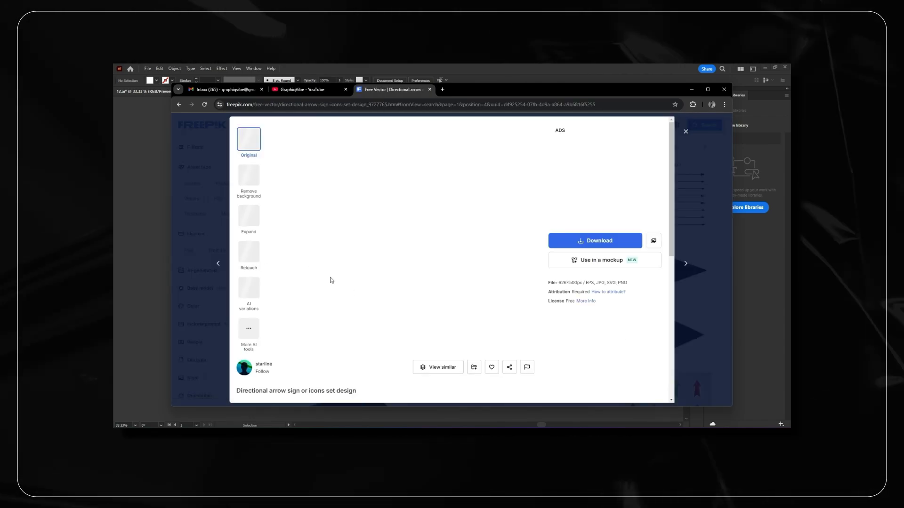
click(683, 135)
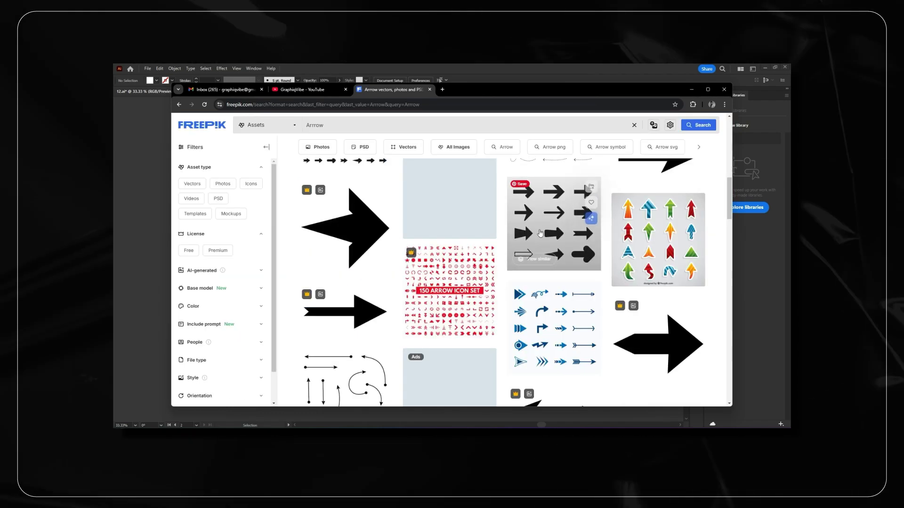
scroll(480, 295, down, 5)
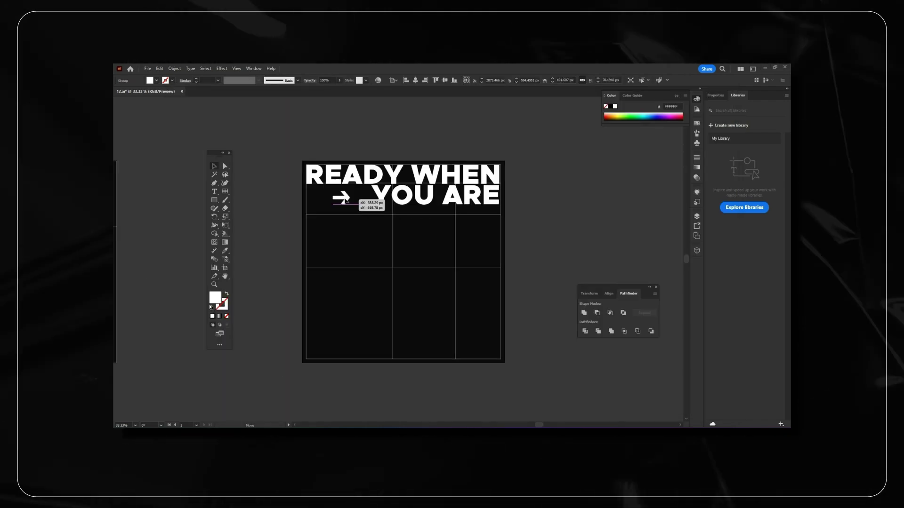
Back in Illustrator, place the white arrow on the headline's second line, directly before "YOU ARE".
drag(336, 198, 365, 200)
scroll(366, 201, up, 3)
drag(381, 170, 390, 160)
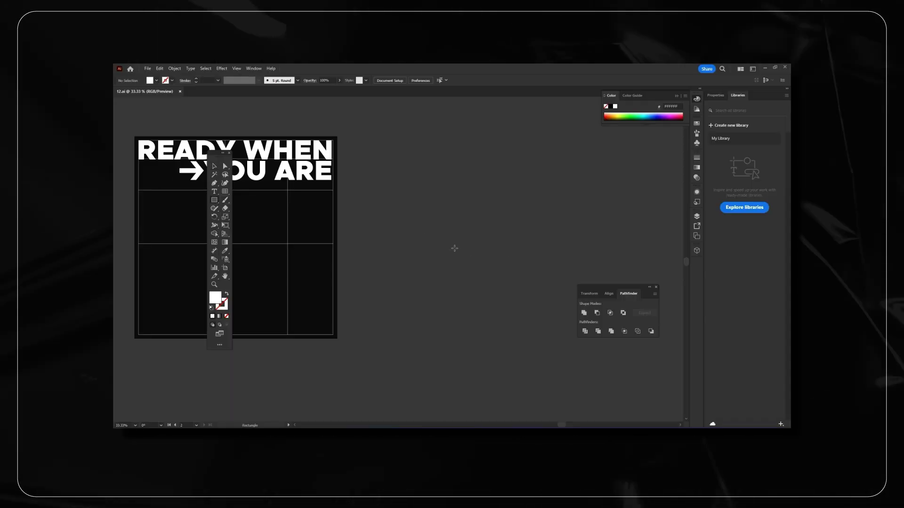
Draw a square of about 630 px beside the artboard and give it a white outline with no fill.
drag(455, 248, 504, 282)
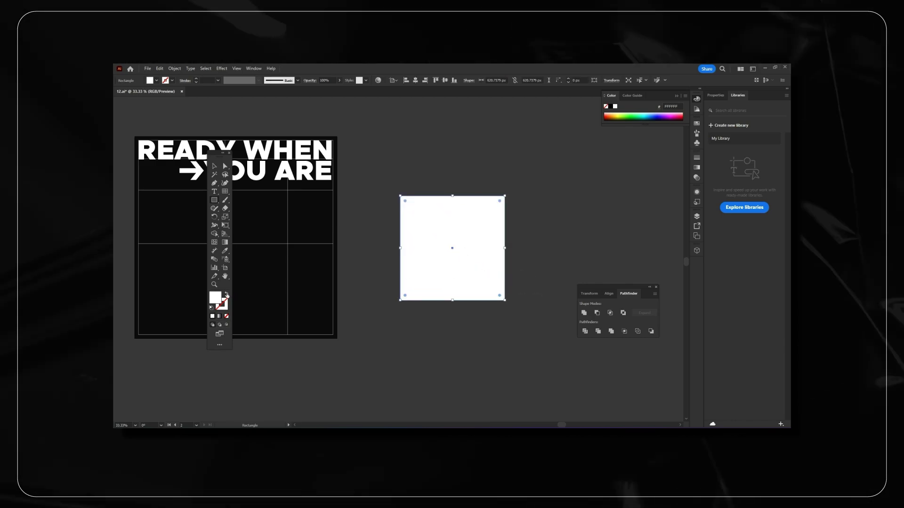
click(226, 294)
click(214, 165)
click(452, 292)
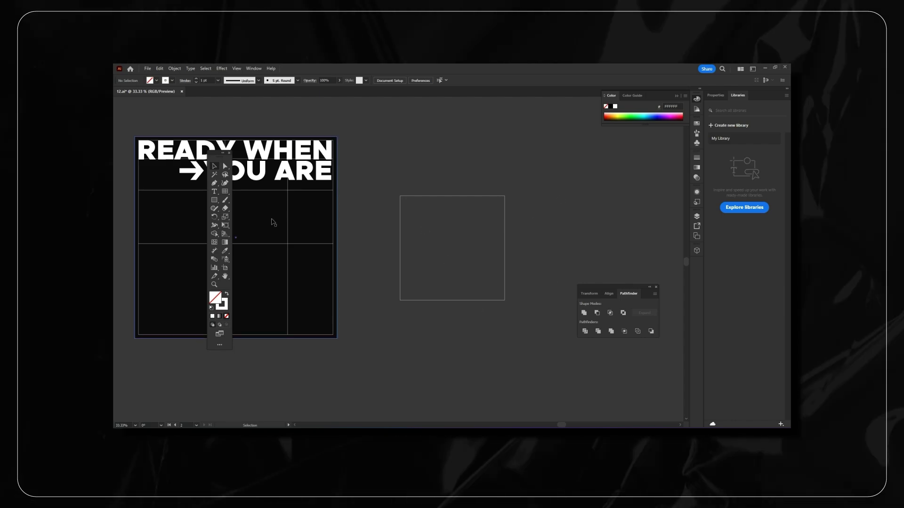
Draw an angular letter R inside the square with straight Pen tool segments for the stem, bowl and diagonal leg.
click(215, 183)
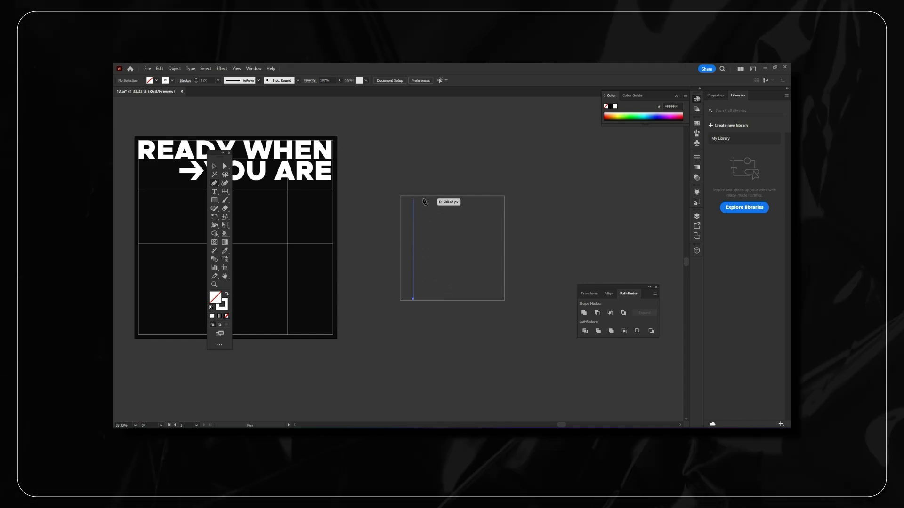
shift+click(422, 198)
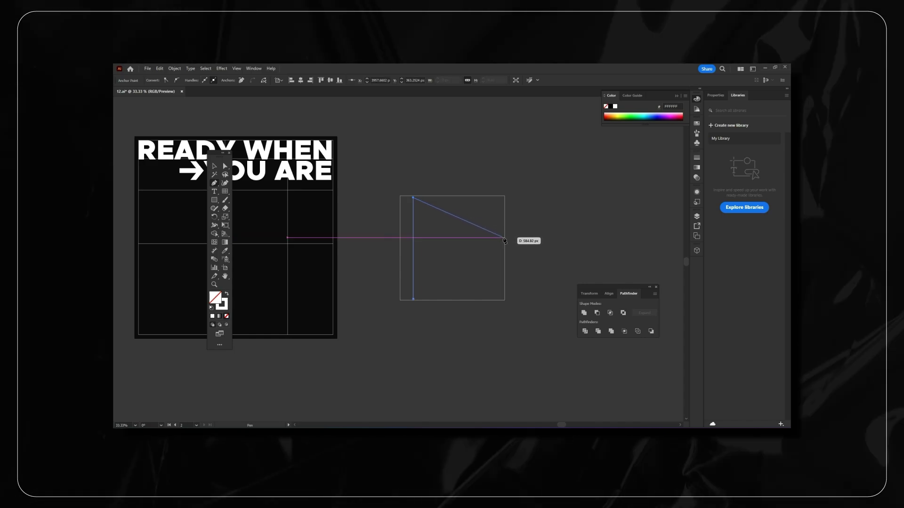
click(503, 238)
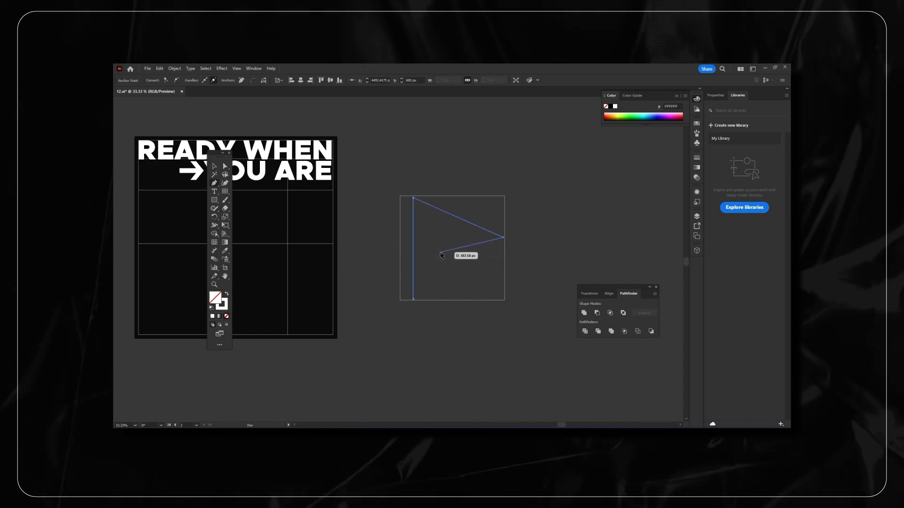
click(440, 253)
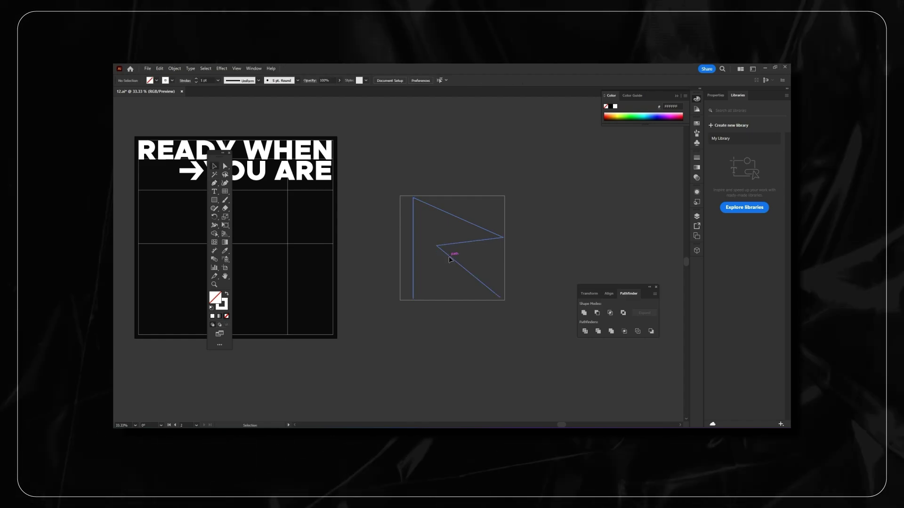
click(450, 258)
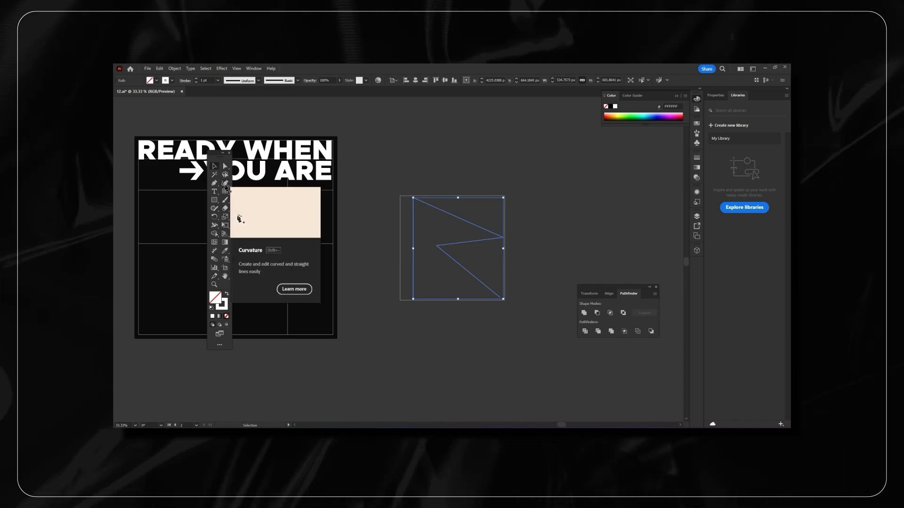
Curve the R's bowl with the Curvature tool and align its upper corner with the square's top edge.
click(225, 183)
drag(503, 238, 504, 228)
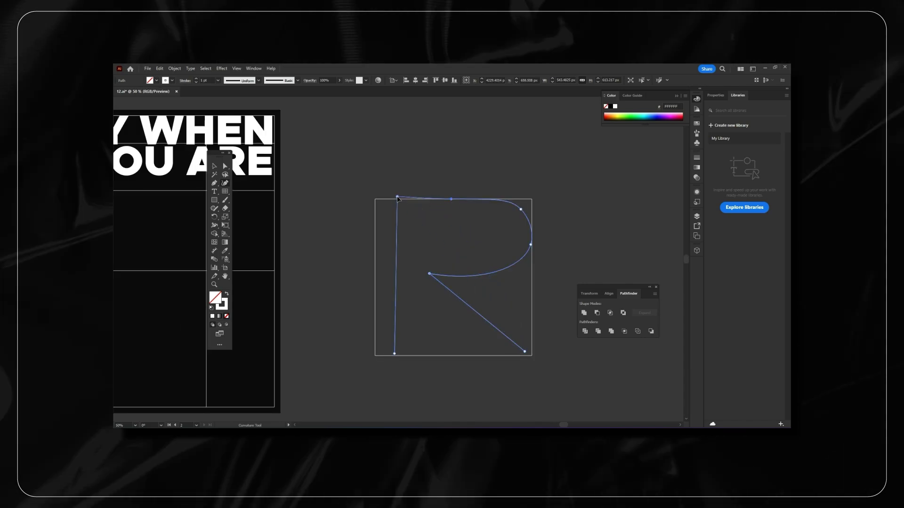
drag(397, 201, 396, 199)
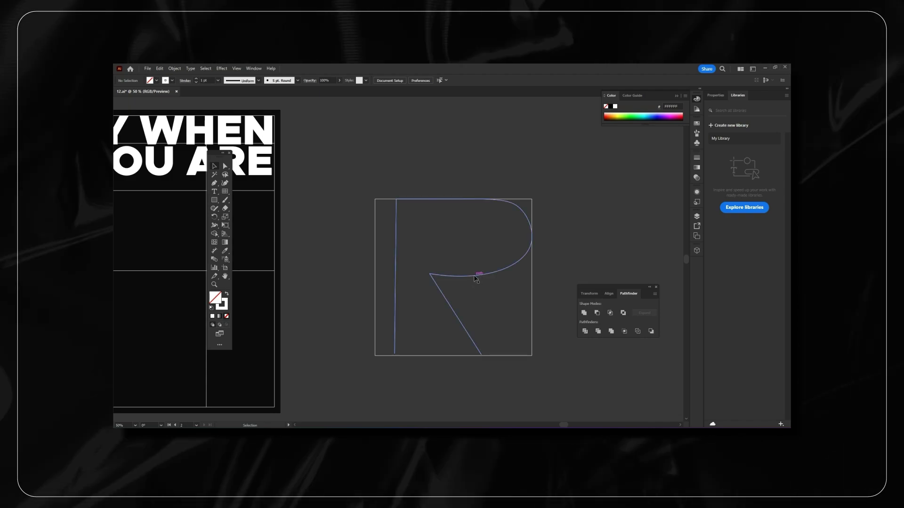
Thicken the R path's stroke to about 110 pt and pull the end of its diagonal leg upward to shorten it.
click(476, 277)
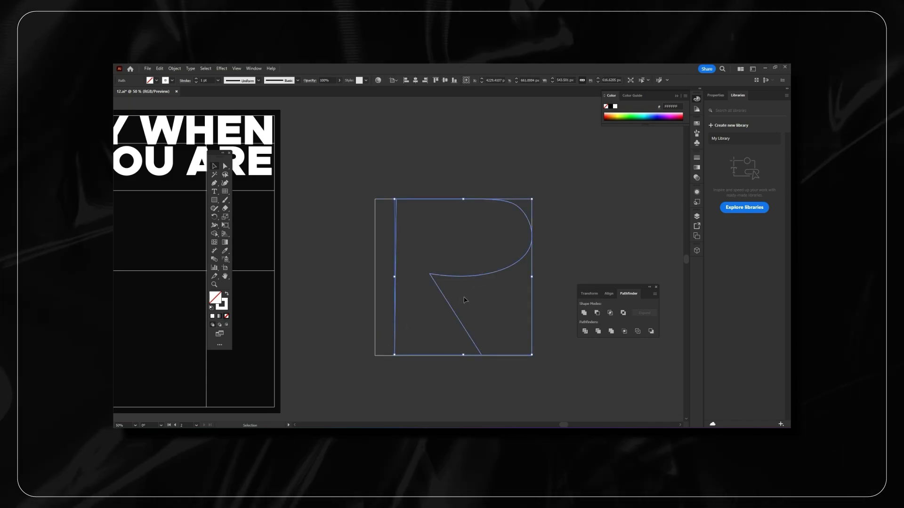
shift+click(196, 79)
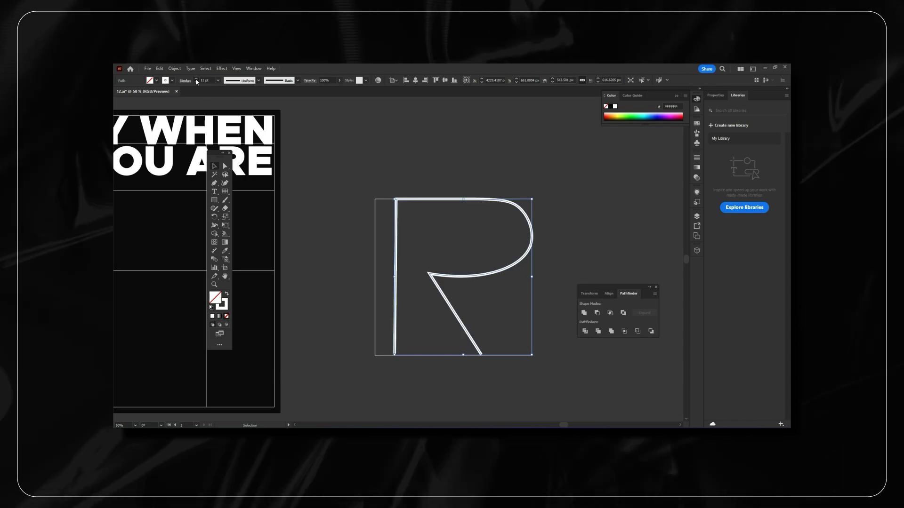
click(196, 80)
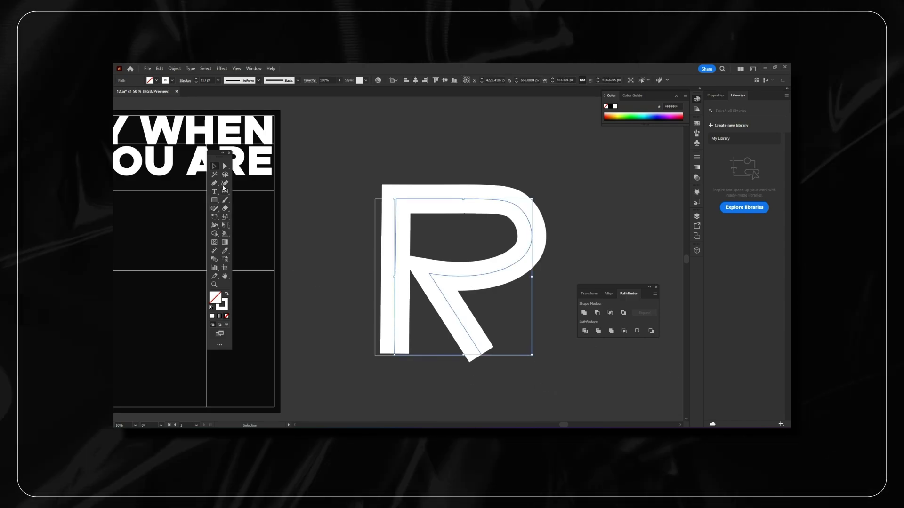
key(a)
drag(482, 356, 476, 348)
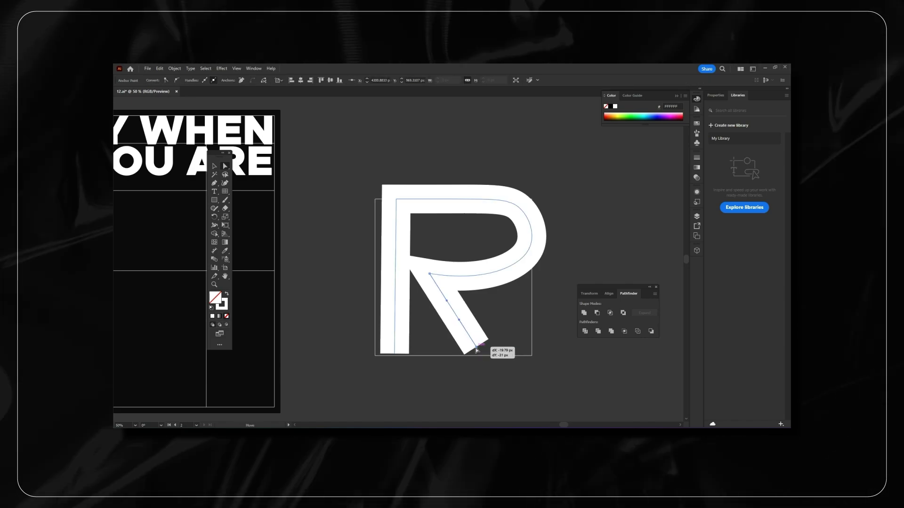
Move the R onto the artboard below the headline and enlarge it to fill the lower grid area.
drag(500, 346, 531, 349)
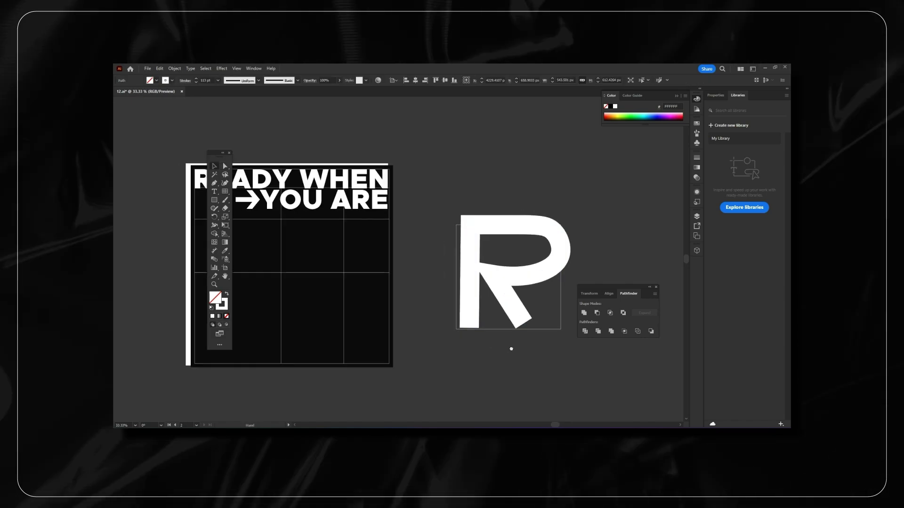
click(560, 277)
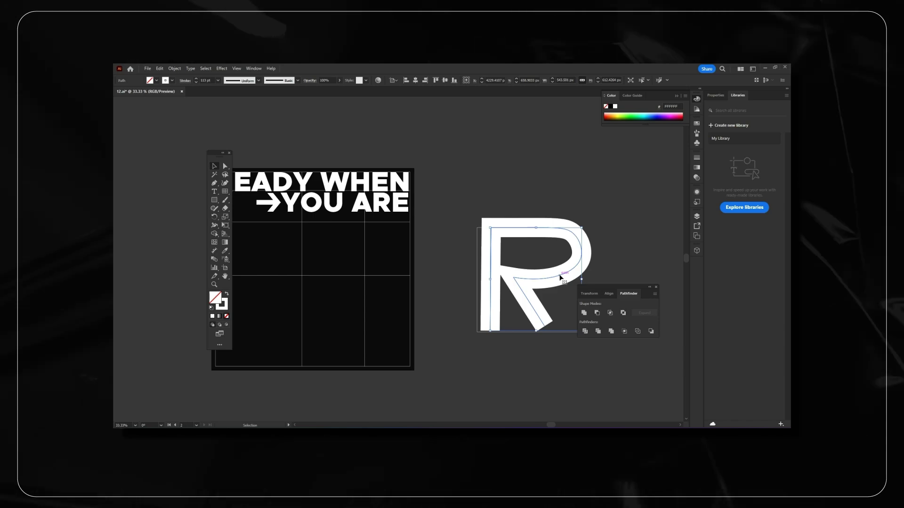
drag(560, 276, 323, 298)
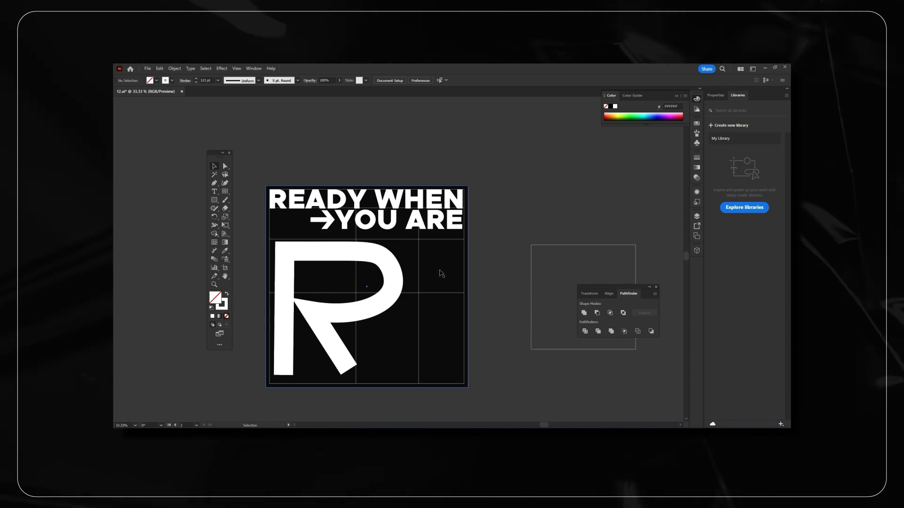
click(395, 283)
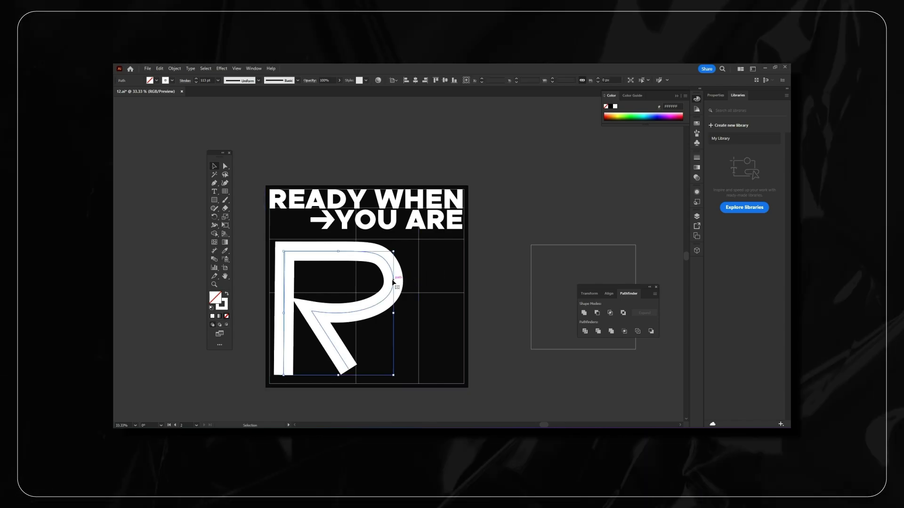
Expand the R's thick white stroke on the artboard into a filled shape.
click(383, 311)
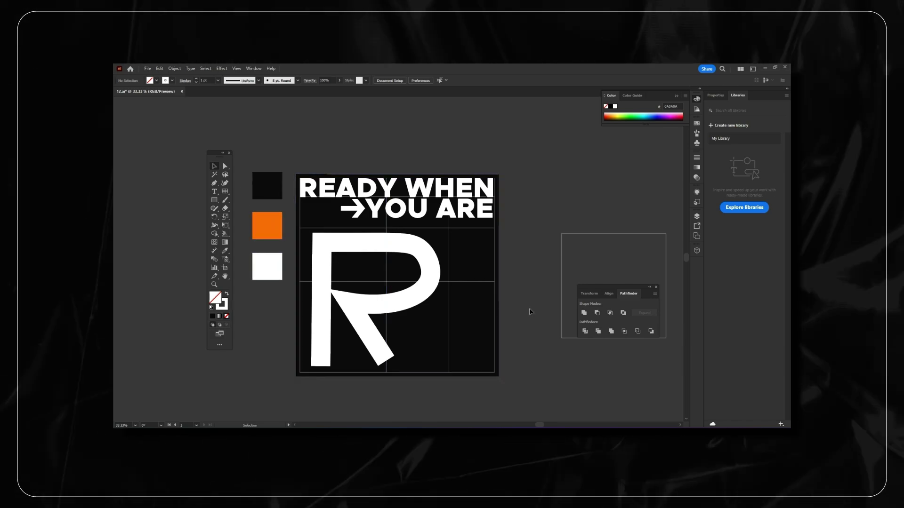
click(417, 294)
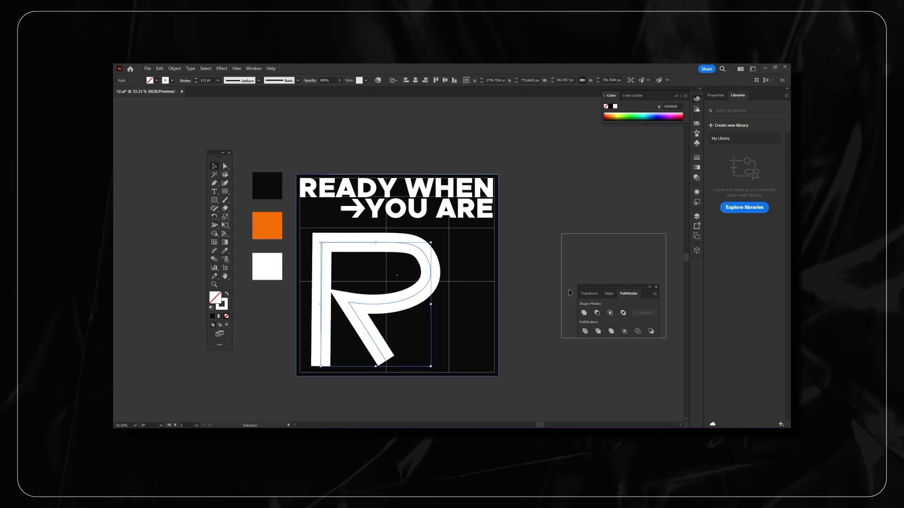
click(173, 69)
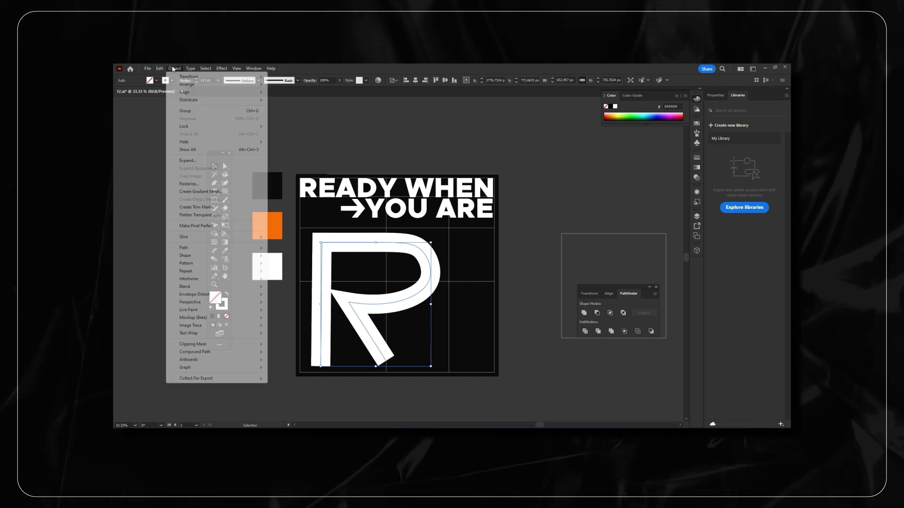
click(220, 160)
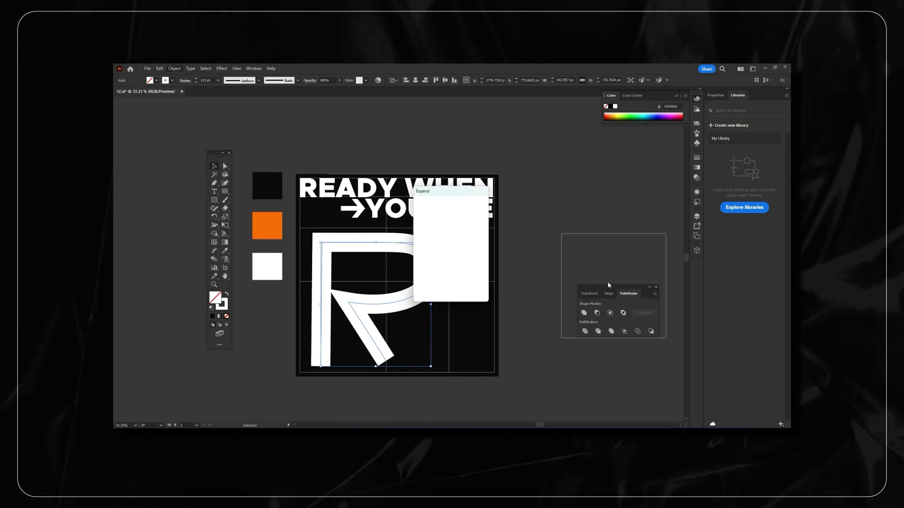
key(Return)
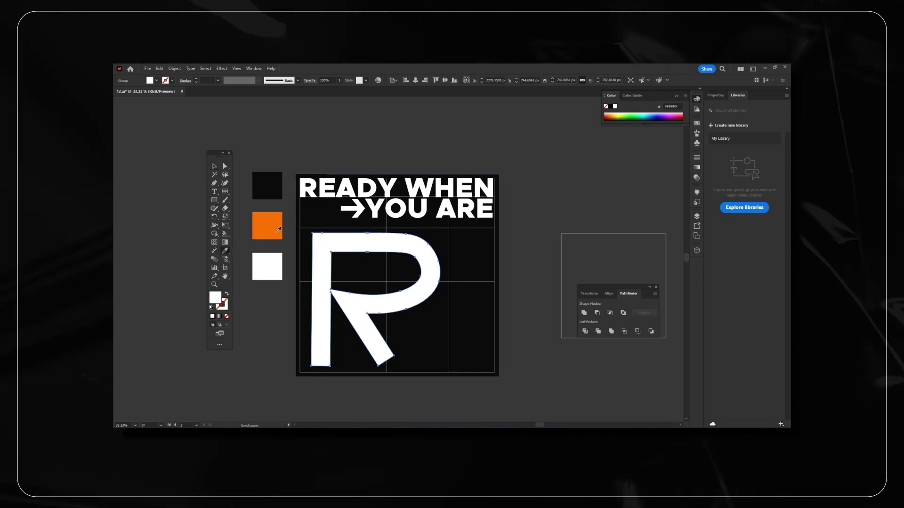
Recolor the expanded R with the orange sampled from the swatch beside the artboard.
click(277, 231)
key(v)
click(418, 290)
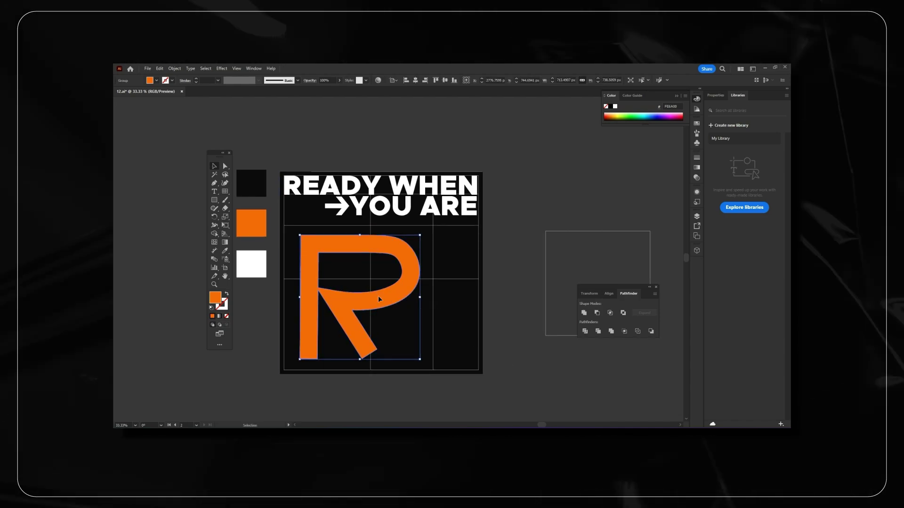
Apply the 3D Inflate effect to the orange R and move its 3D settings clear of the docked panels.
click(225, 68)
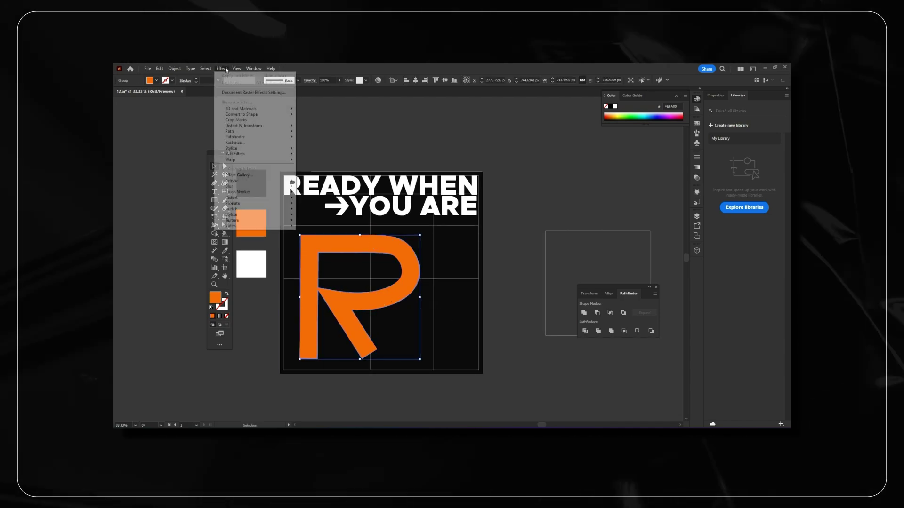
mouse_move(258, 110)
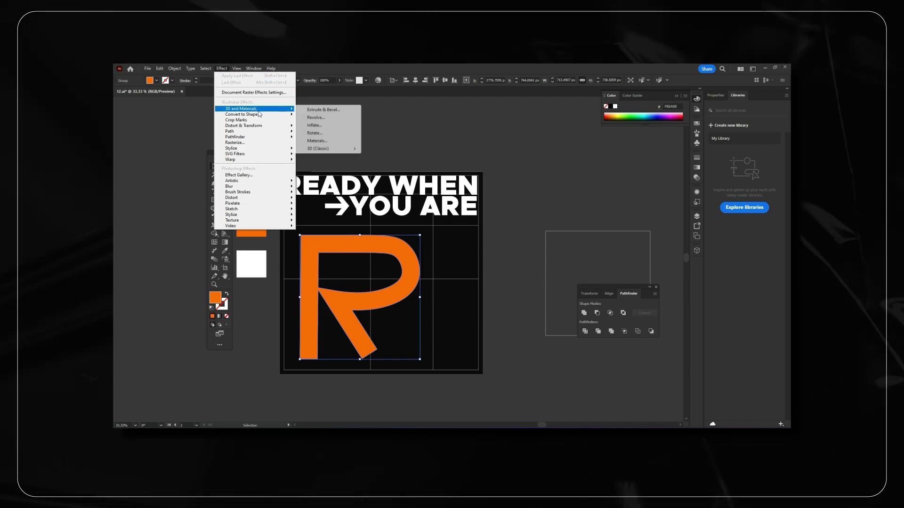
click(330, 125)
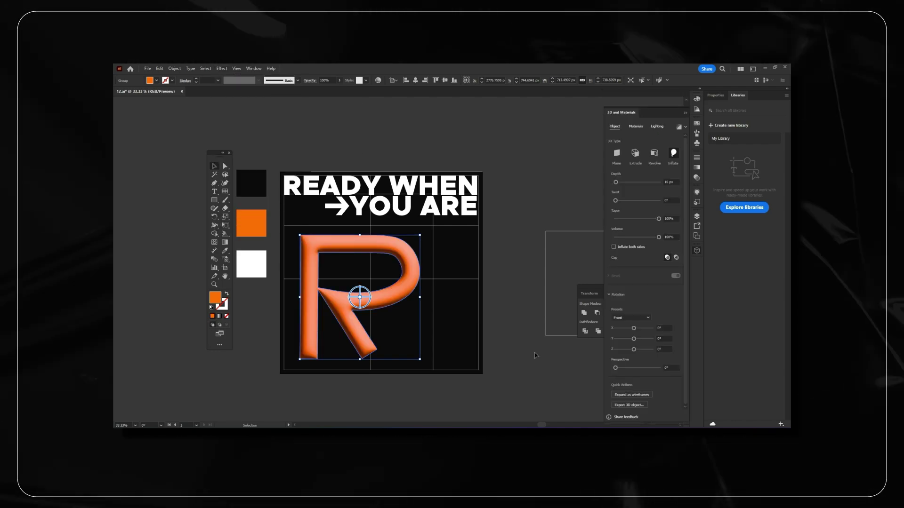
drag(645, 113, 542, 123)
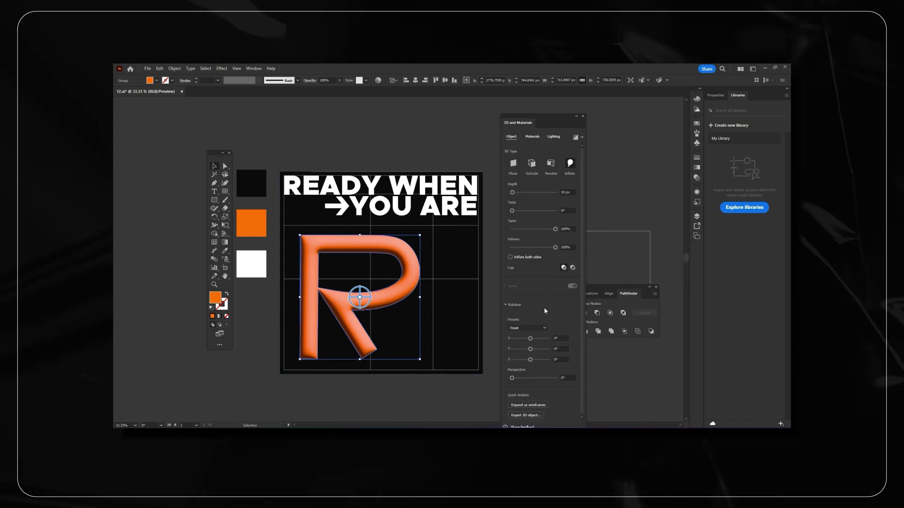
Shift the R's first light farther right and add a second light at the sphere's left edge with about 46% intensity.
click(553, 137)
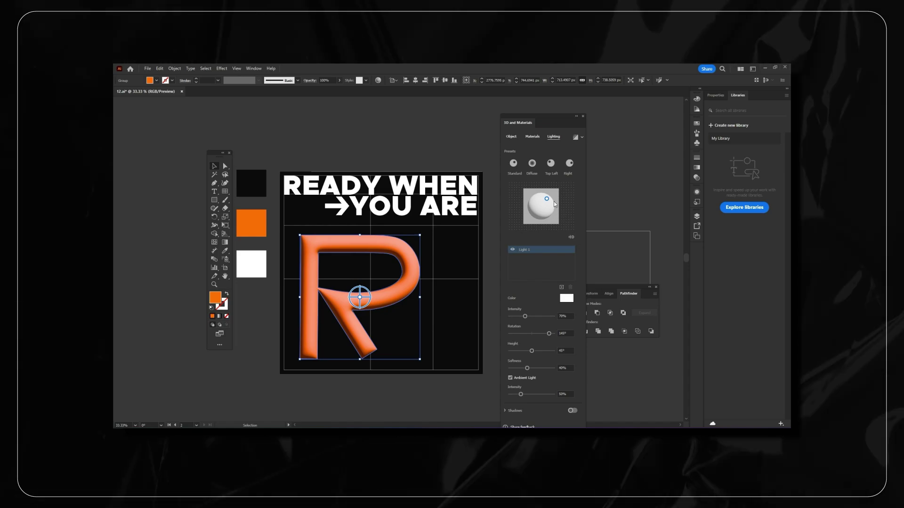
drag(546, 199, 551, 200)
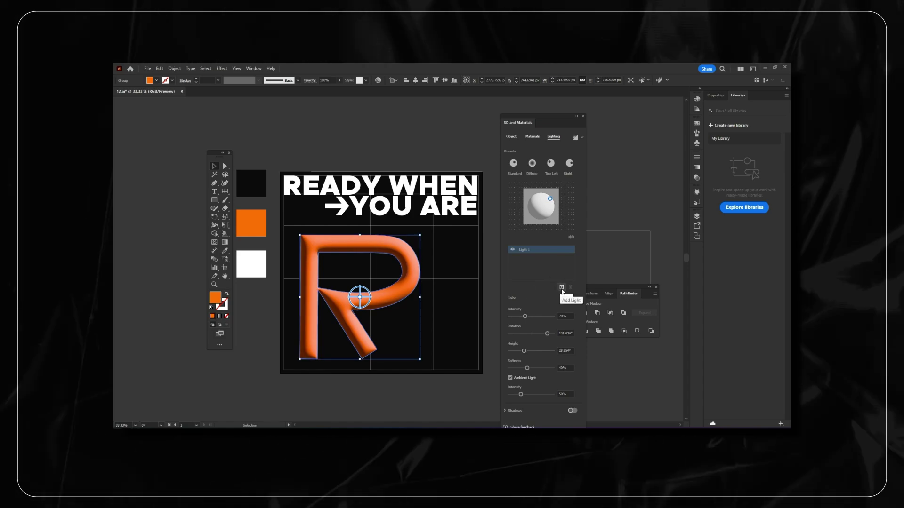
click(561, 287)
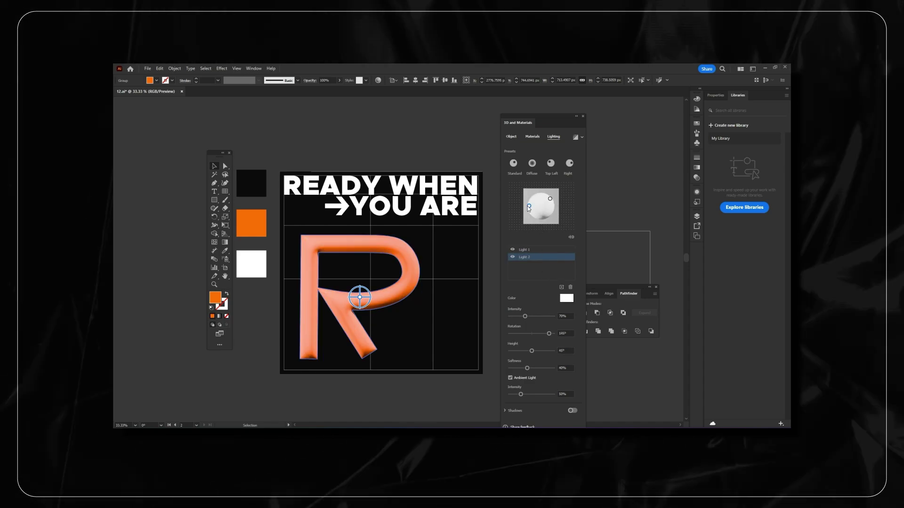
drag(528, 206, 520, 208)
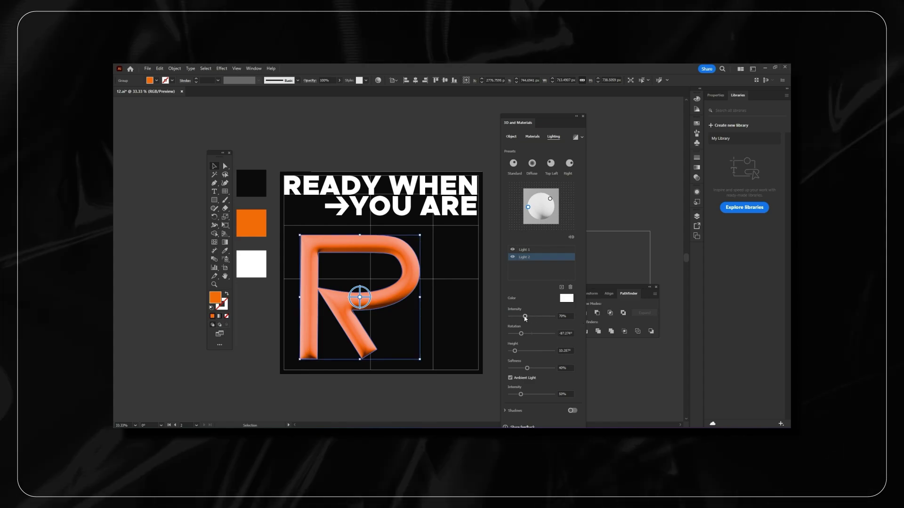
drag(525, 317, 520, 317)
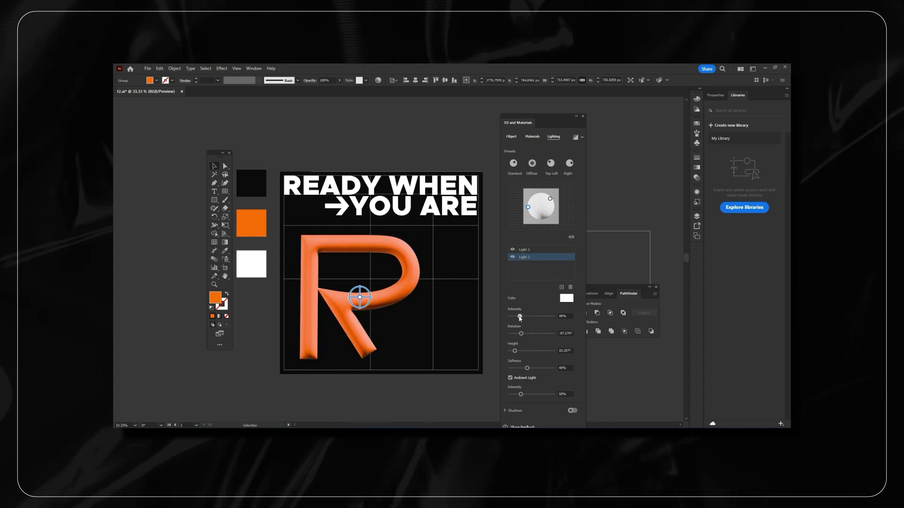
Add a third light to the R at the bottom of the sphere and lower its intensity.
click(561, 288)
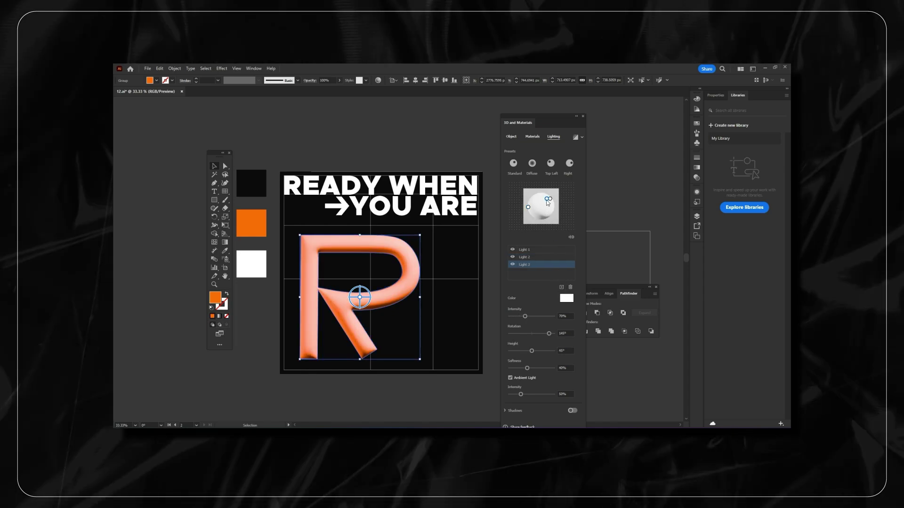
drag(548, 202, 542, 225)
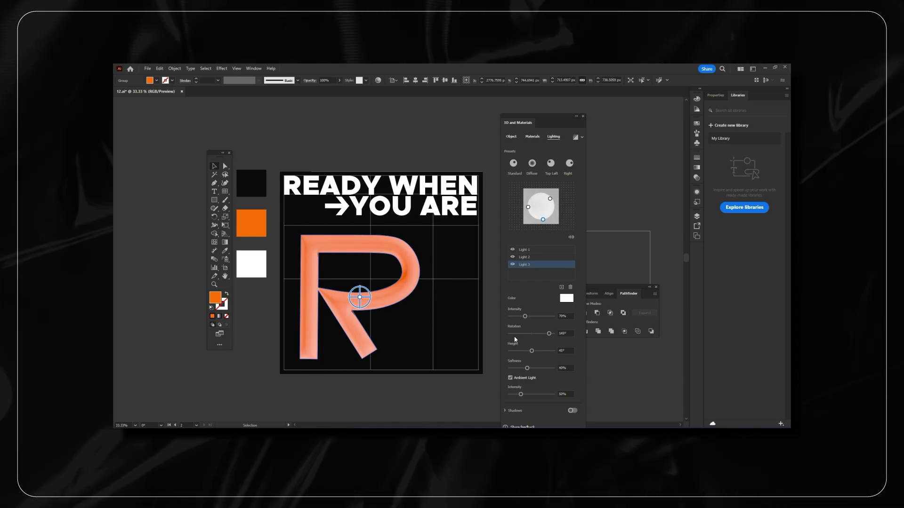
drag(525, 316, 514, 320)
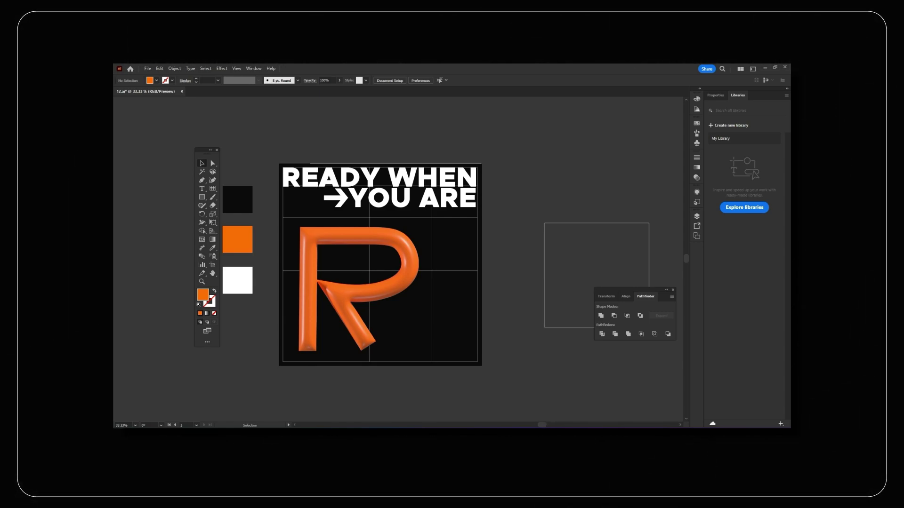
Switch to the browser, search Freepik for "Foil" and preview the glossy plastic film wrap texture.
key(alt+Tab)
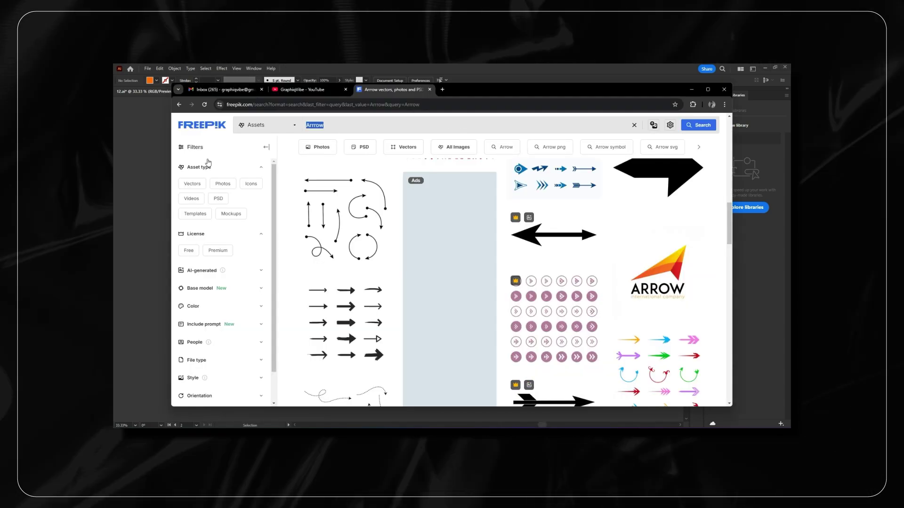
text(Foil)
key(Return)
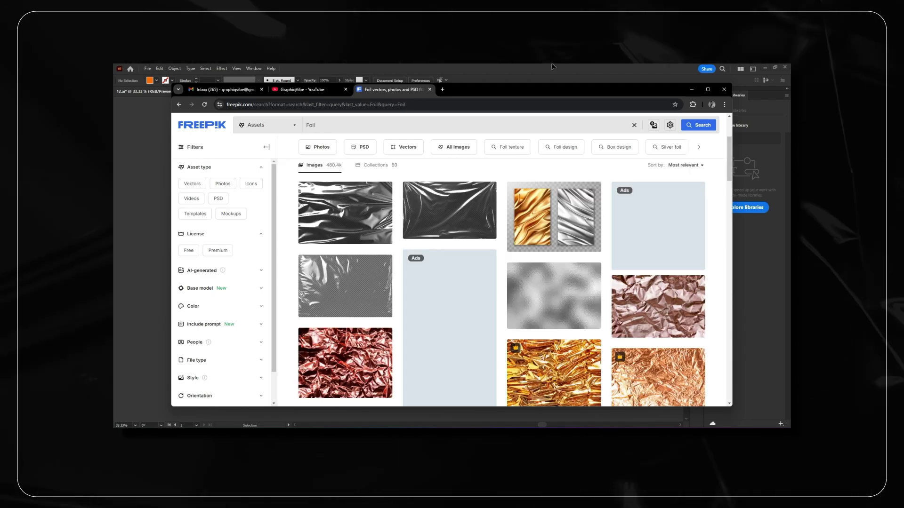
click(477, 230)
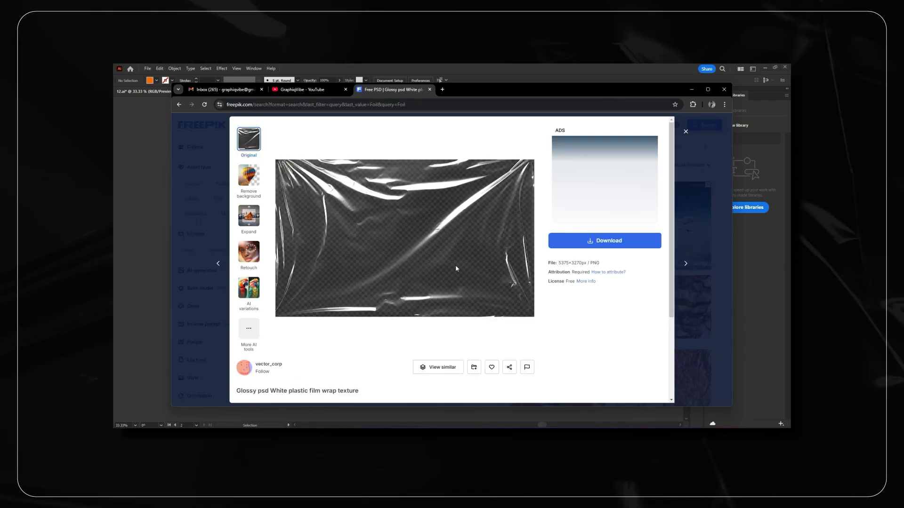
key(Escape)
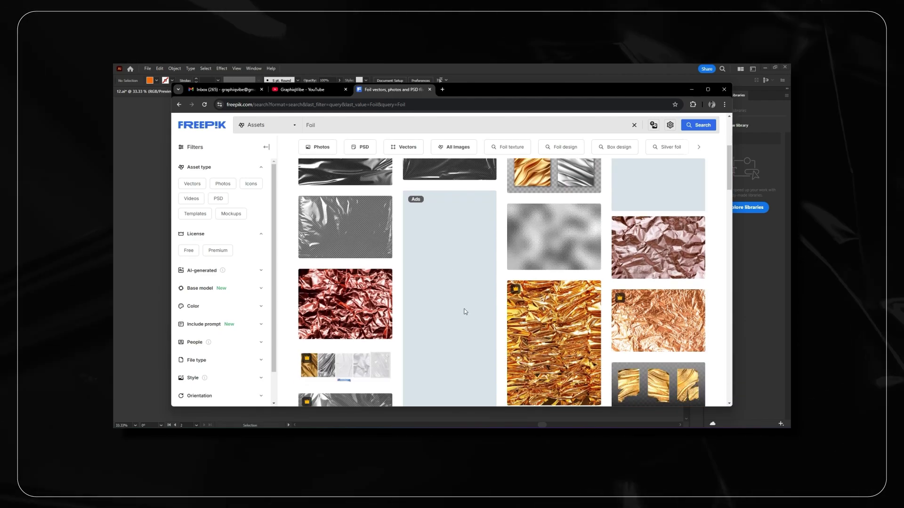
Place the transparent plastic wrap image in the Illustrator document and resize it to cover the orange R.
click(151, 347)
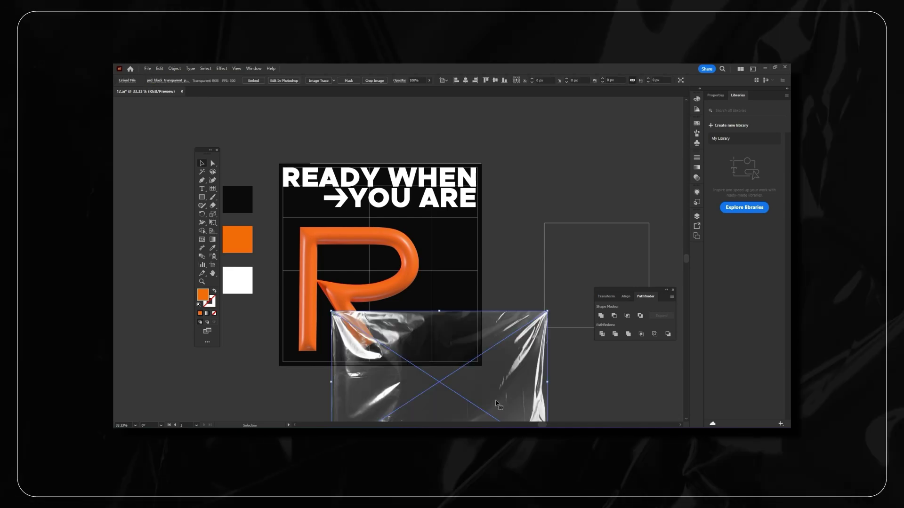
drag(498, 395, 459, 228)
drag(545, 251, 544, 251)
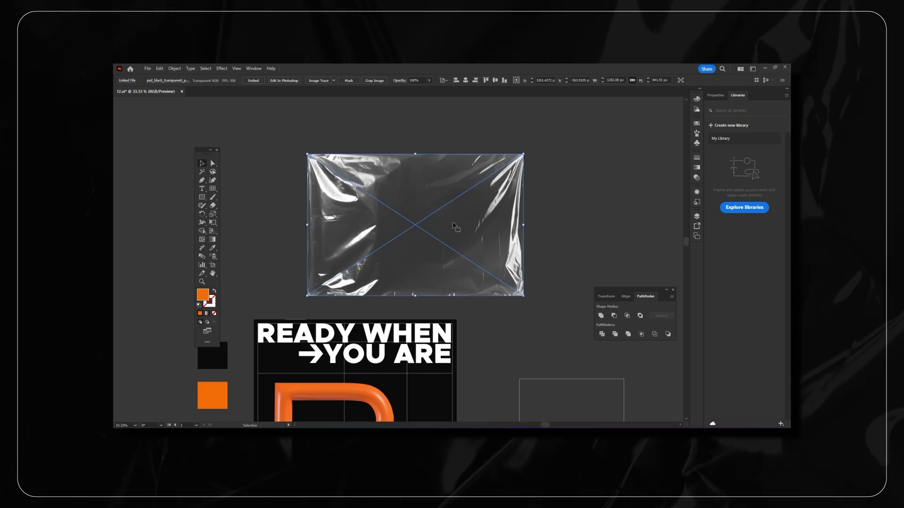
scroll(469, 250, down, 1)
drag(495, 310, 520, 269)
drag(500, 170, 427, 374)
drag(537, 300, 583, 230)
drag(504, 295, 531, 306)
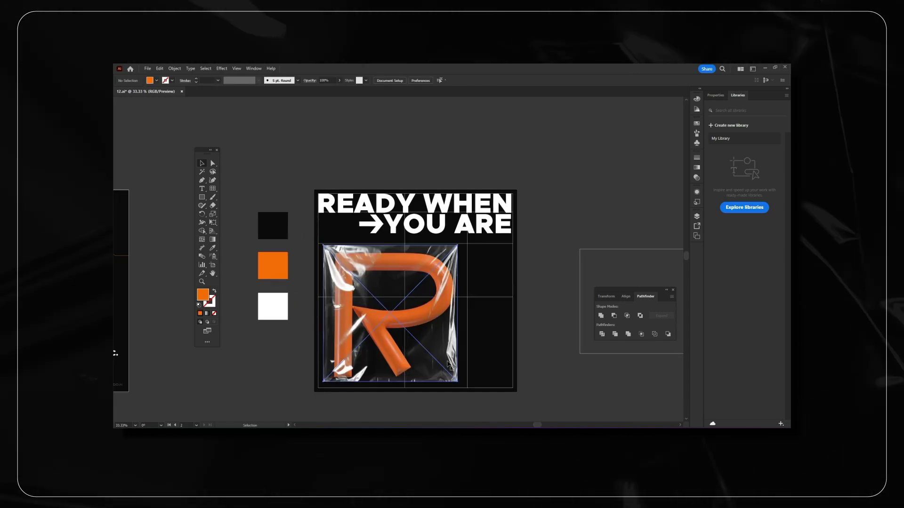
Set the plastic wrap image's blending mode to Hard Light.
click(450, 364)
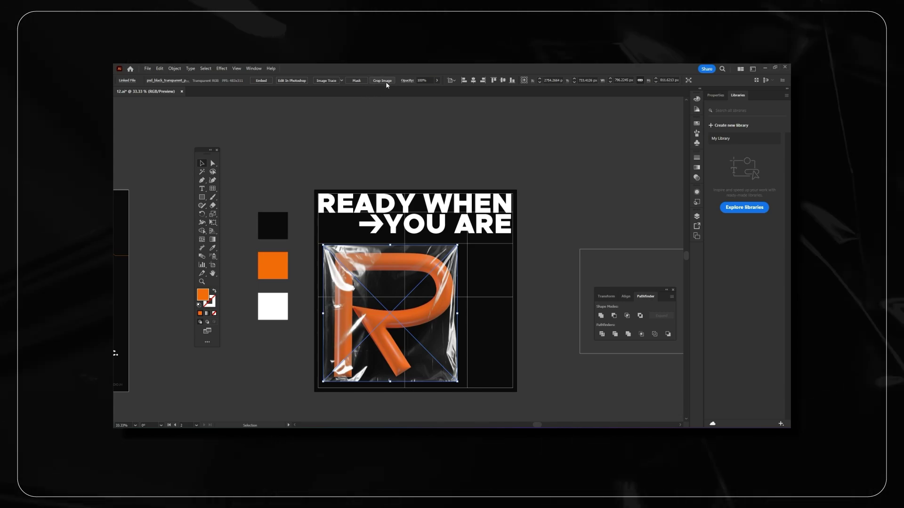
click(407, 81)
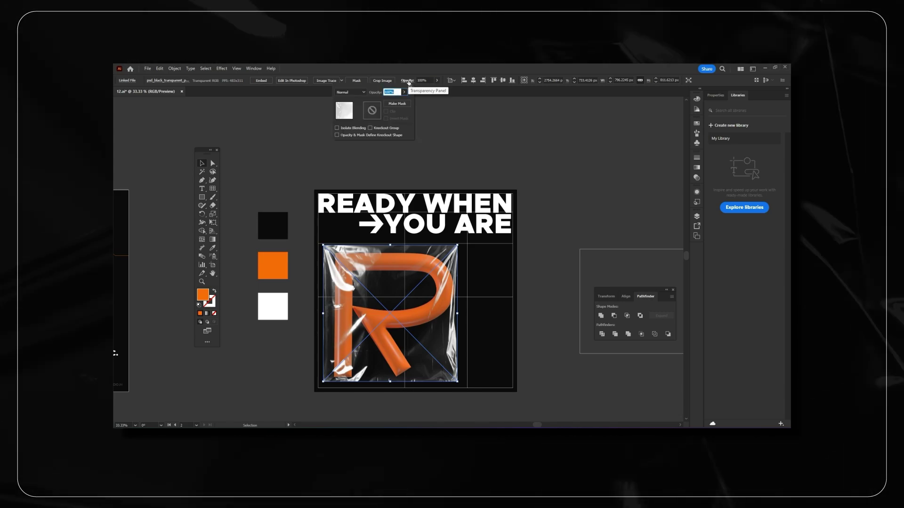
click(350, 93)
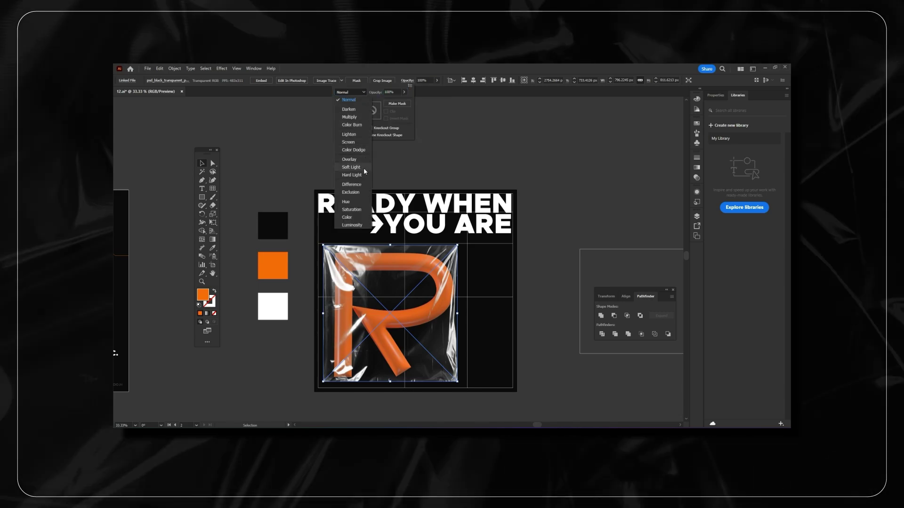
click(353, 175)
click(597, 393)
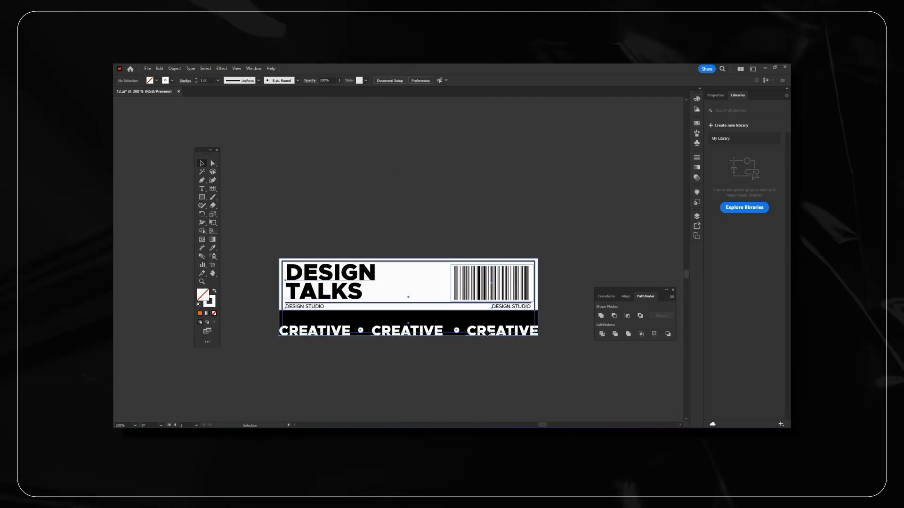
Move the "DESIGN TALKS" barcode label from below the artboard onto the plastic wrap's lower right corner.
click(487, 334)
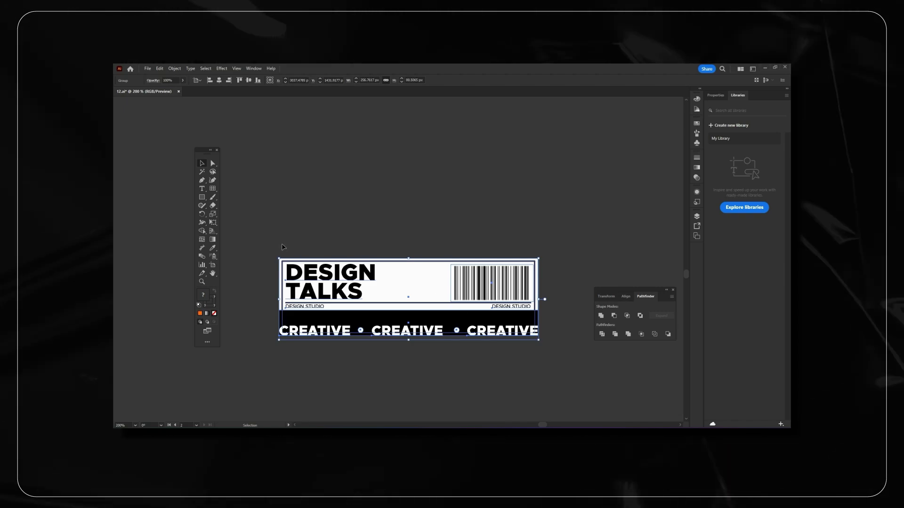
key(ctrl+shift+a)
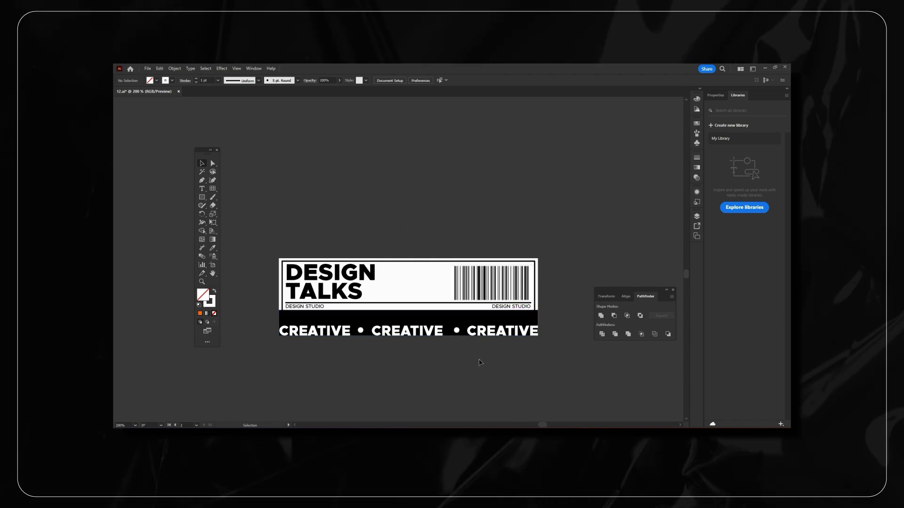
click(450, 280)
scroll(421, 351, down, 3)
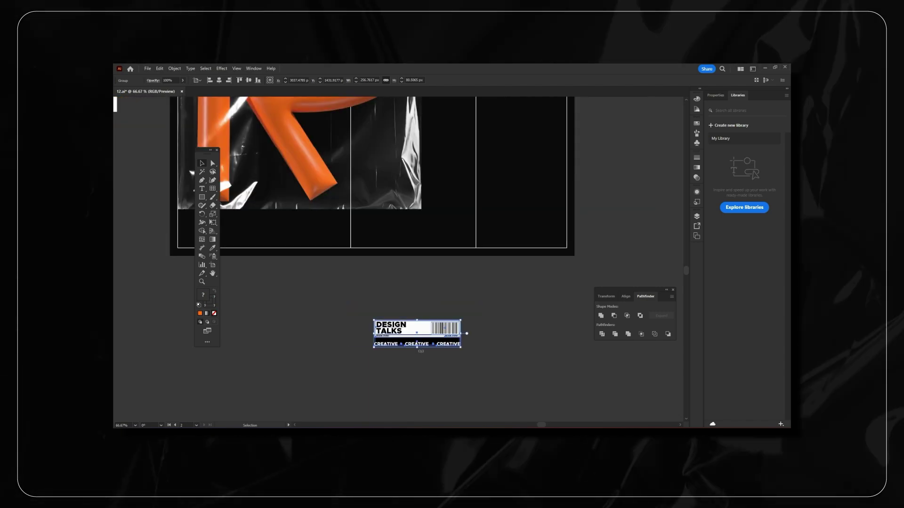
scroll(421, 351, up, 3)
drag(432, 390, 390, 249)
Bring the "DESIGN TALKS" label to the front of the stacking order.
right_click(389, 234)
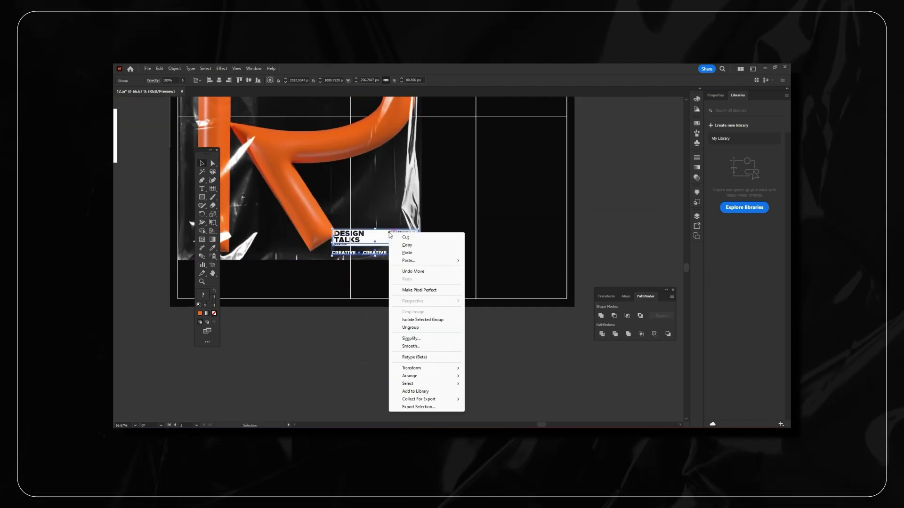
mouse_move(423, 376)
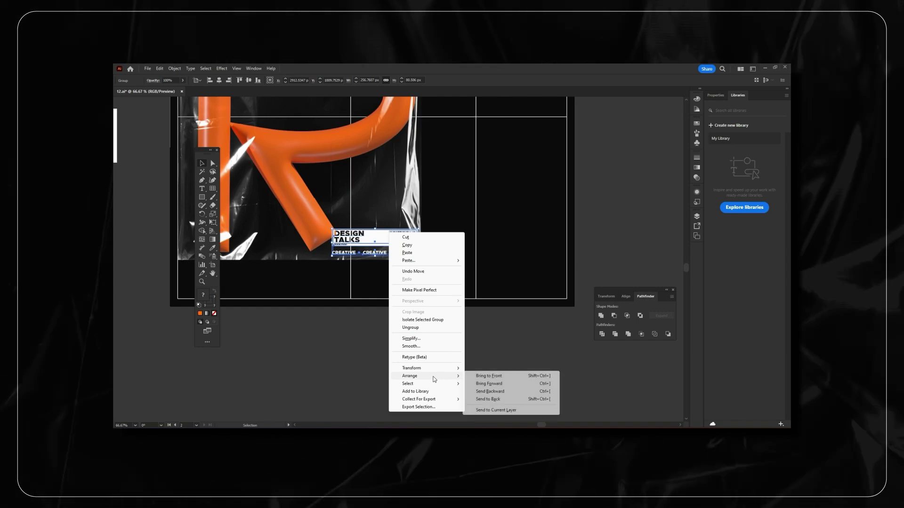
click(494, 376)
scroll(381, 229, up, 3)
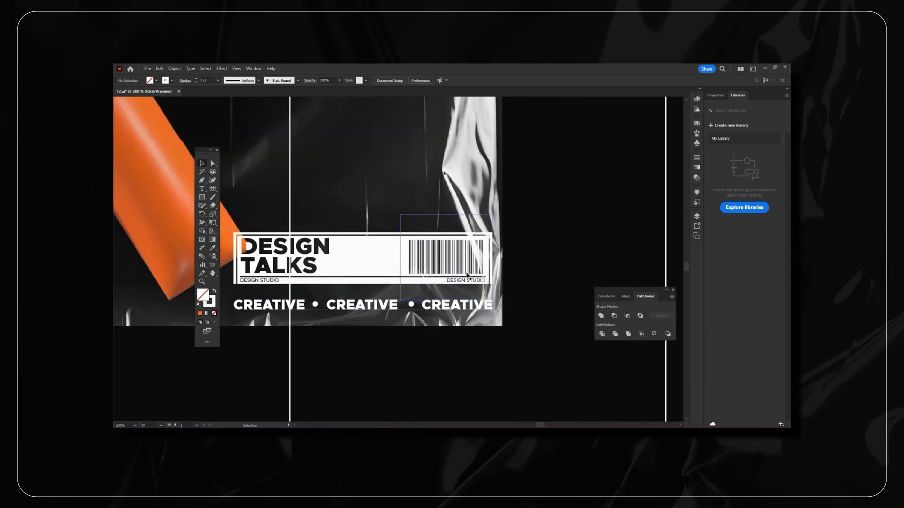
Shrink the "DESIGN TALKS" label, tilt it slightly counterclockwise and place it beside the R's leg on the plastic wrap.
drag(467, 276, 473, 173)
scroll(484, 298, down, 3)
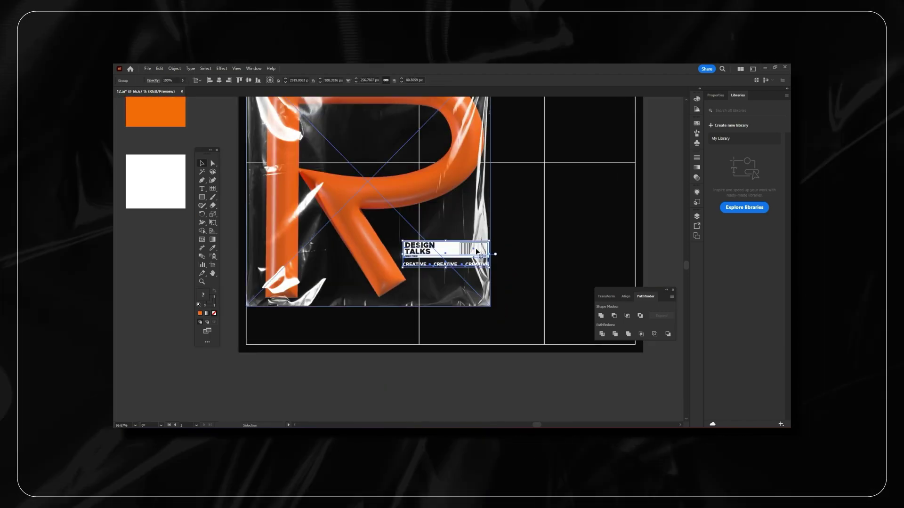
drag(473, 251, 456, 229)
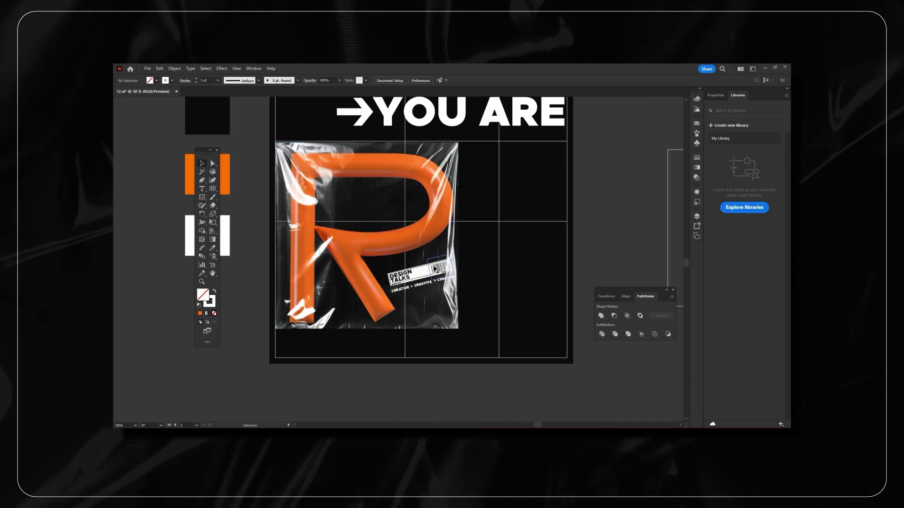
Set the blending mode of the "DESIGN TALKS" label to Screen.
click(435, 269)
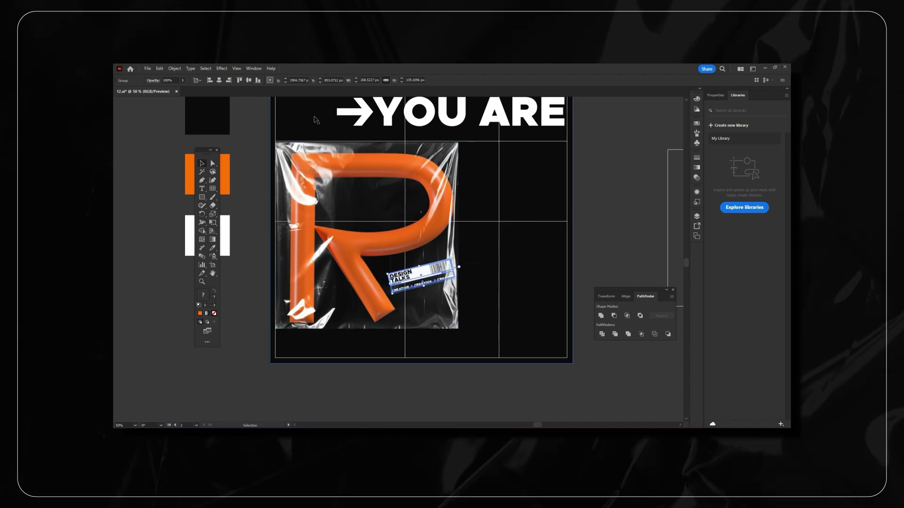
click(153, 81)
click(139, 93)
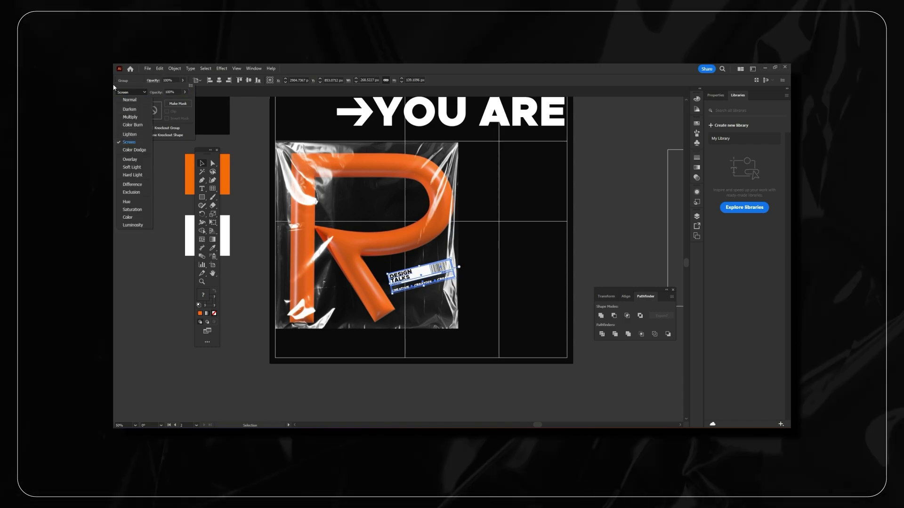
click(136, 143)
click(513, 348)
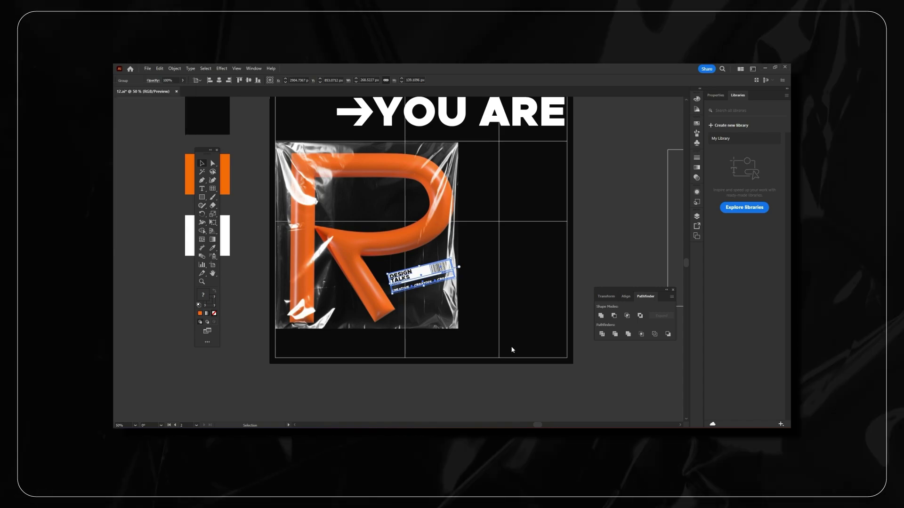
click(468, 400)
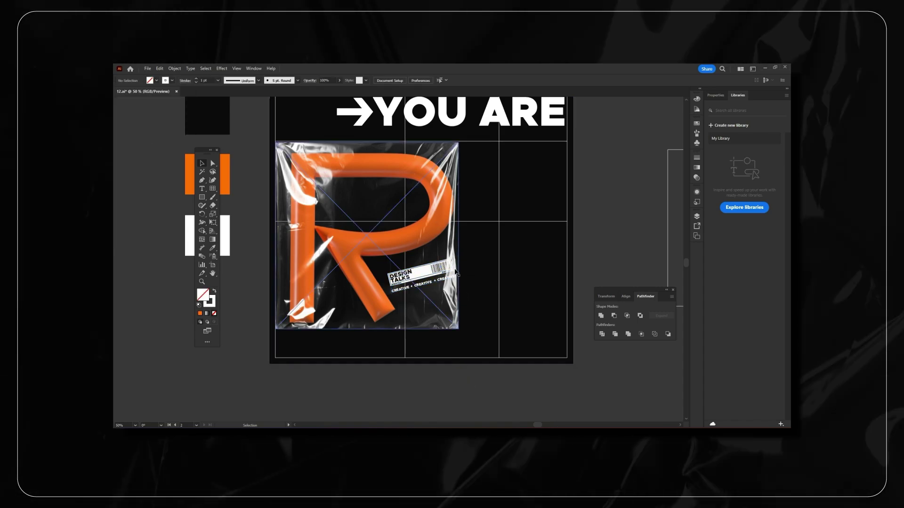
Move the "DESIGN STUDIO" services text block into the poster's right grid column, just below the headline area.
scroll(447, 301, up, 2)
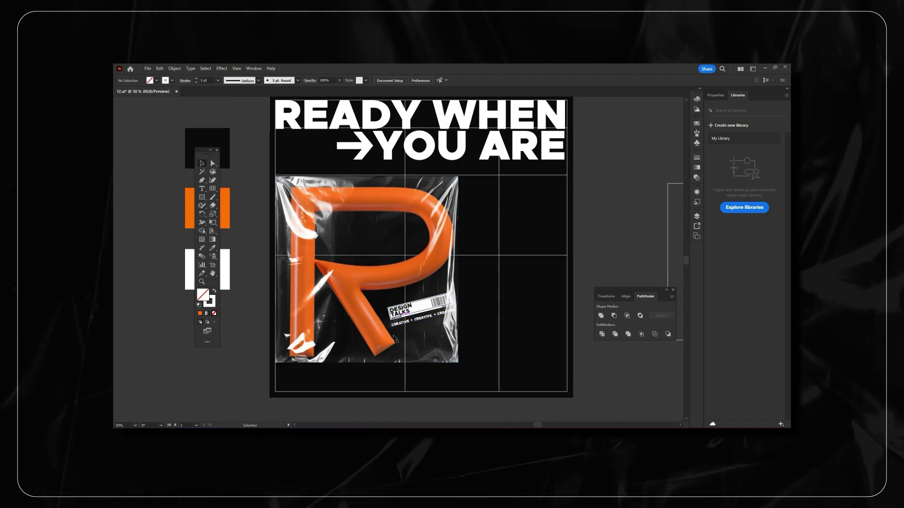
scroll(408, 319, down, 1)
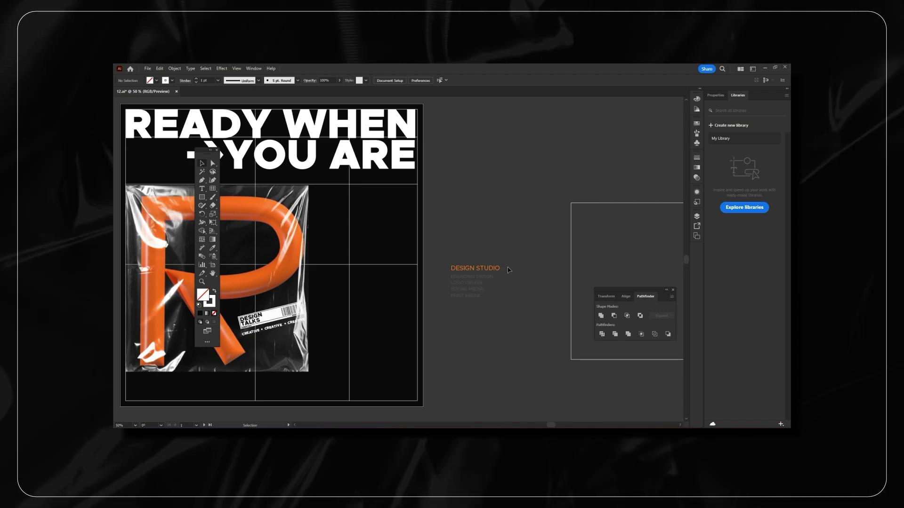
drag(491, 276, 389, 189)
click(497, 259)
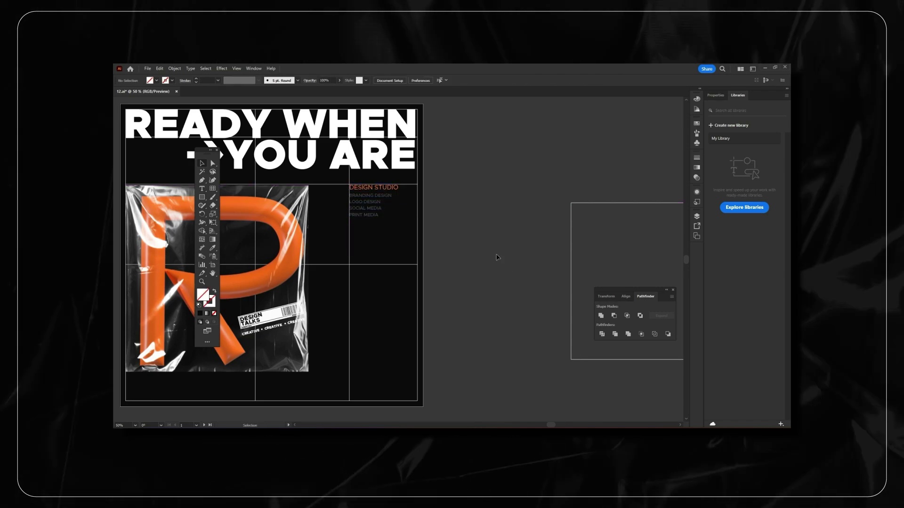
Position the white "A WHOLE NEW ASTHETIC." text in the right grid column below the services list.
scroll(496, 259, down, 1)
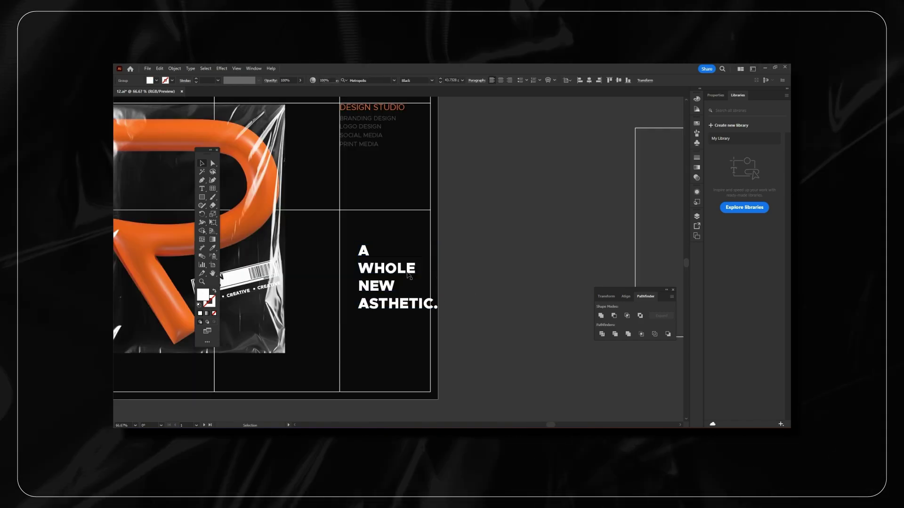
drag(409, 275, 403, 275)
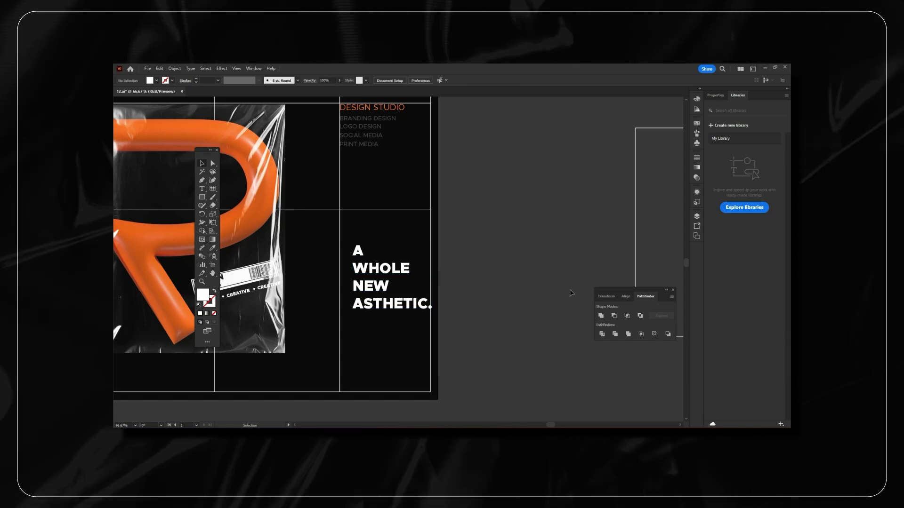
key(ctrl+minus)
key(ctrl+minus)
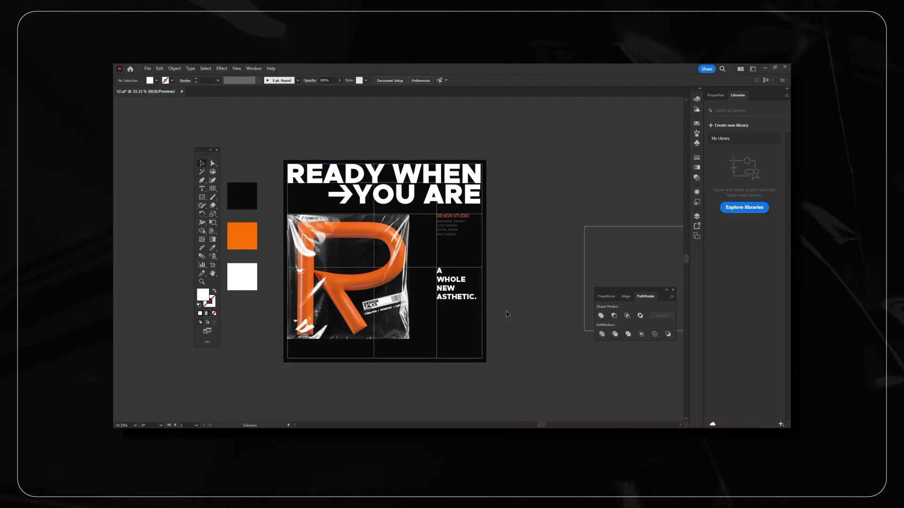
Examine the grey footer texts along the poster's bottom margin from the contact line to the website name.
scroll(512, 323, up, 1)
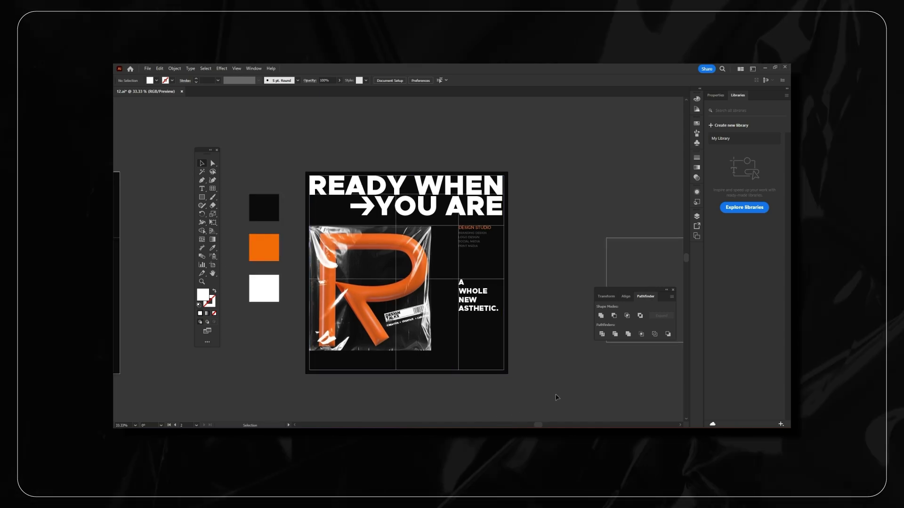
scroll(313, 373, up, 3)
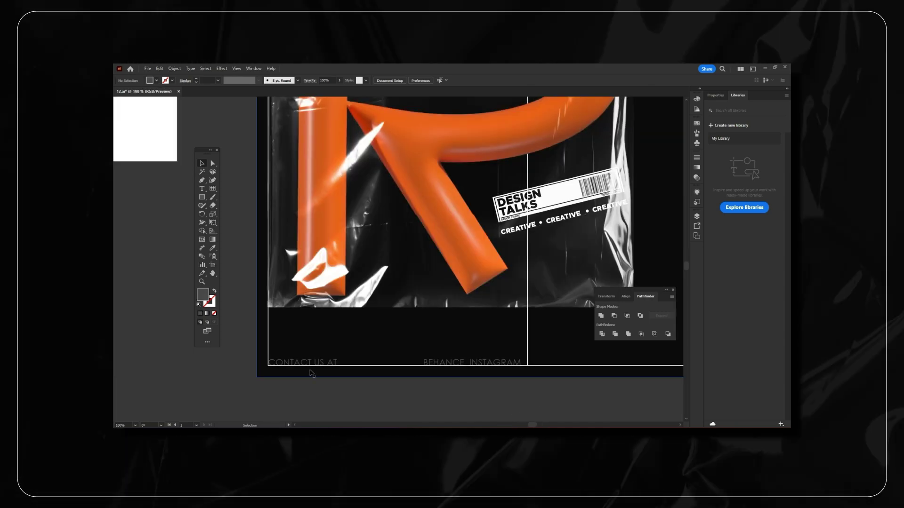
scroll(401, 372, right, 2)
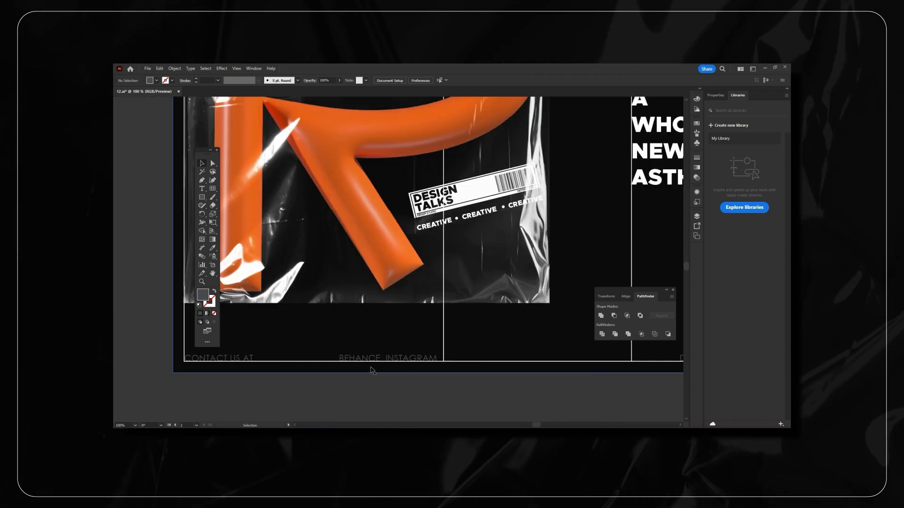
scroll(418, 367, right, 6)
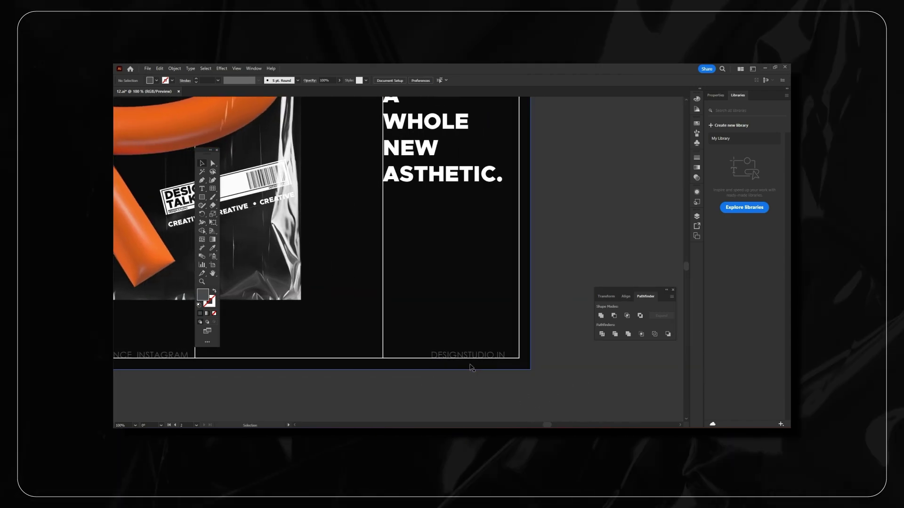
Reposition the plastic-wrapped R with its label and enlarge it to fill the area between the left margin and the text column.
scroll(513, 392, down, 3)
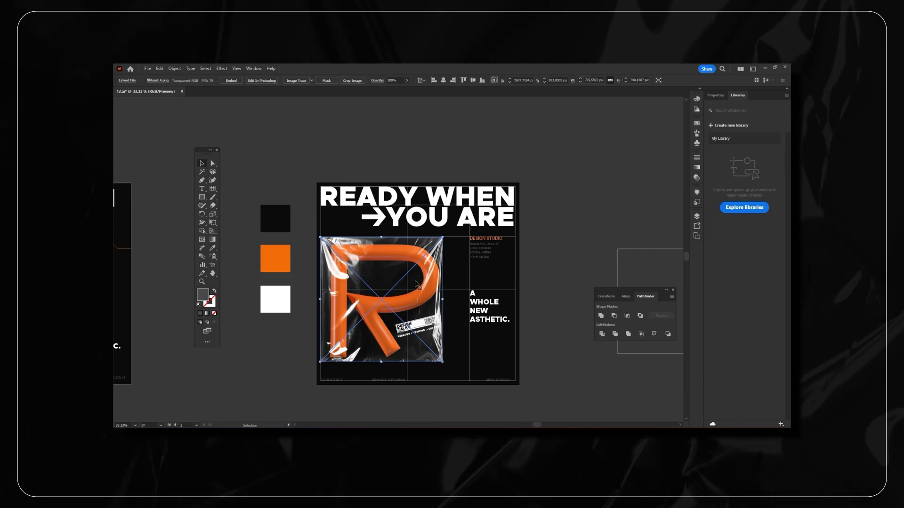
drag(396, 297, 403, 300)
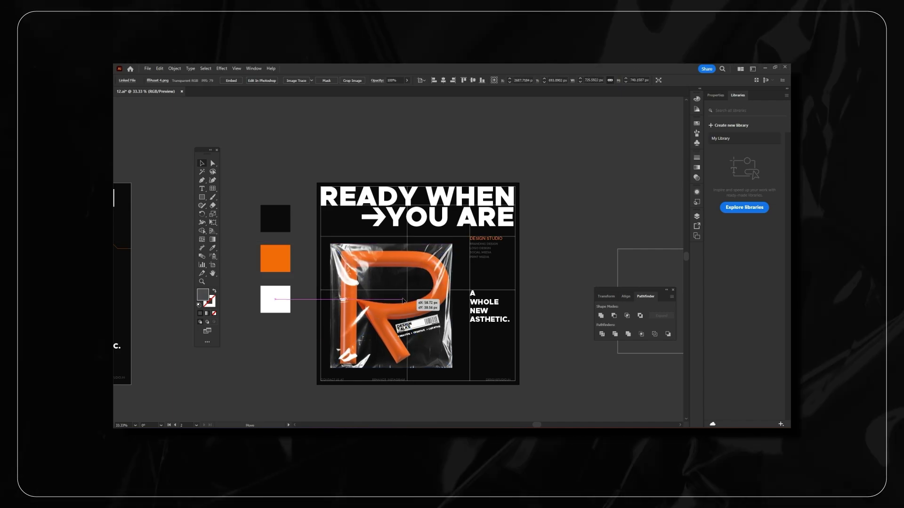
drag(452, 243, 463, 235)
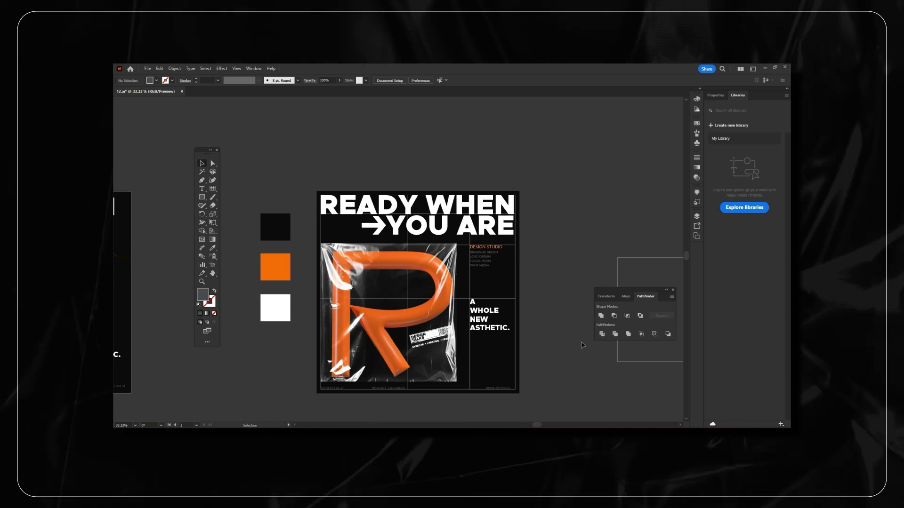
Hide the white grid lines group on the poster.
drag(504, 302, 450, 294)
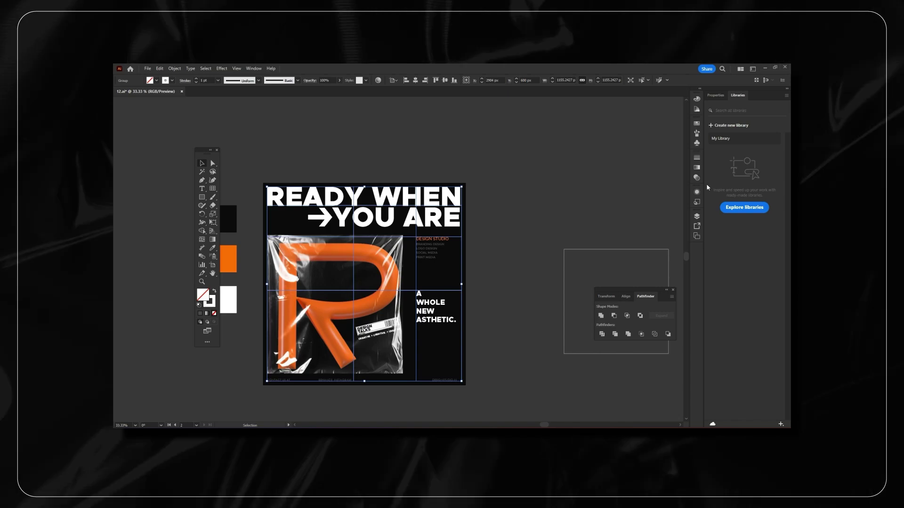
click(697, 216)
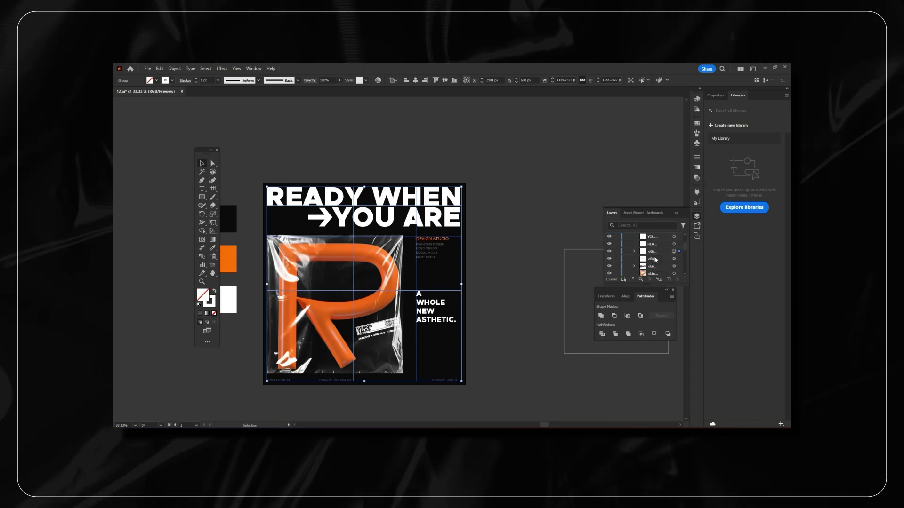
click(609, 252)
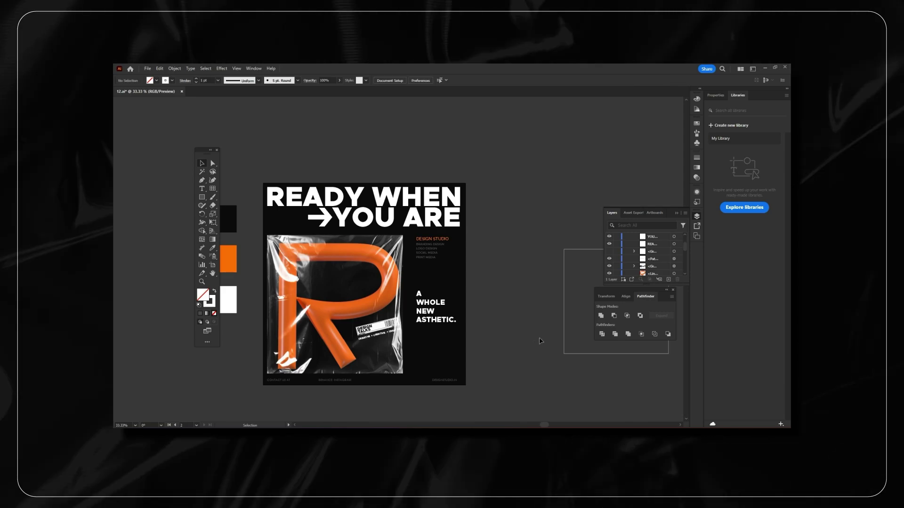
drag(522, 362, 535, 353)
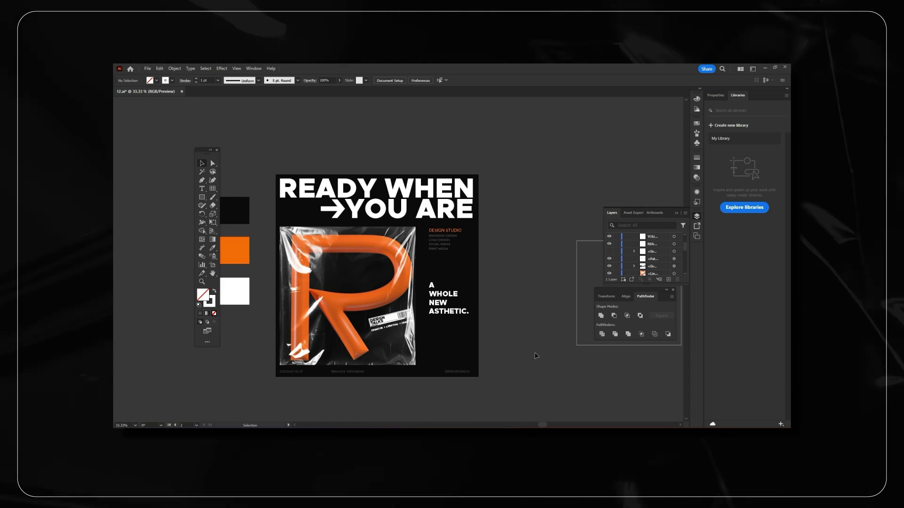
drag(535, 356, 546, 348)
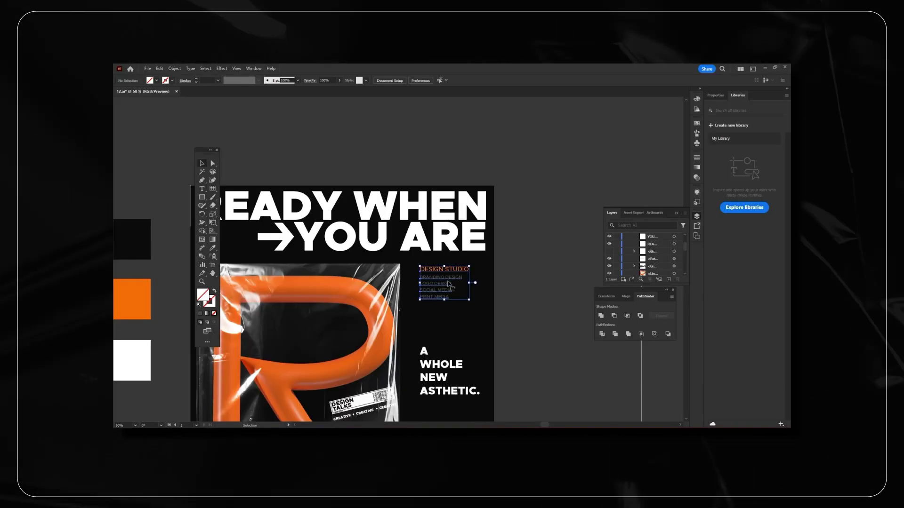
Move the "YOU ARE" headline text down to the poster's lower right, below "A WHOLE NEW ASTHETIC.".
click(521, 275)
scroll(521, 275, down, 1)
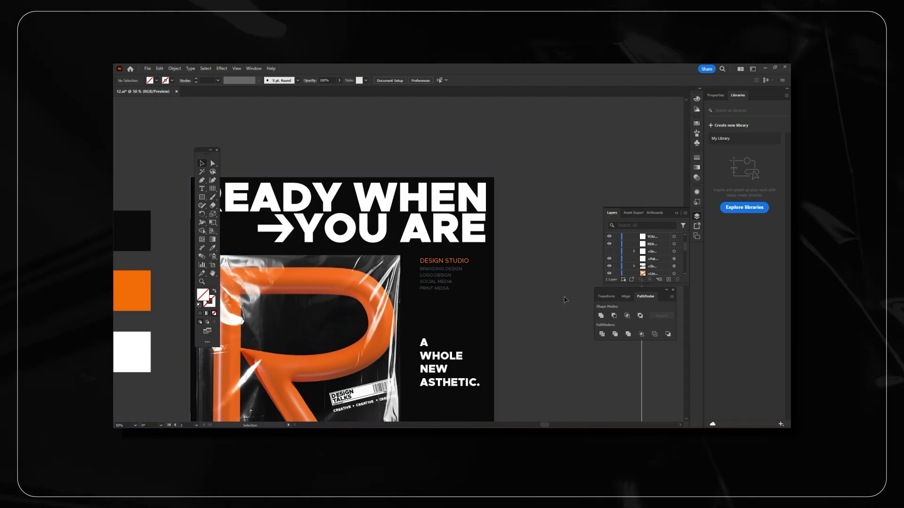
drag(353, 145, 397, 156)
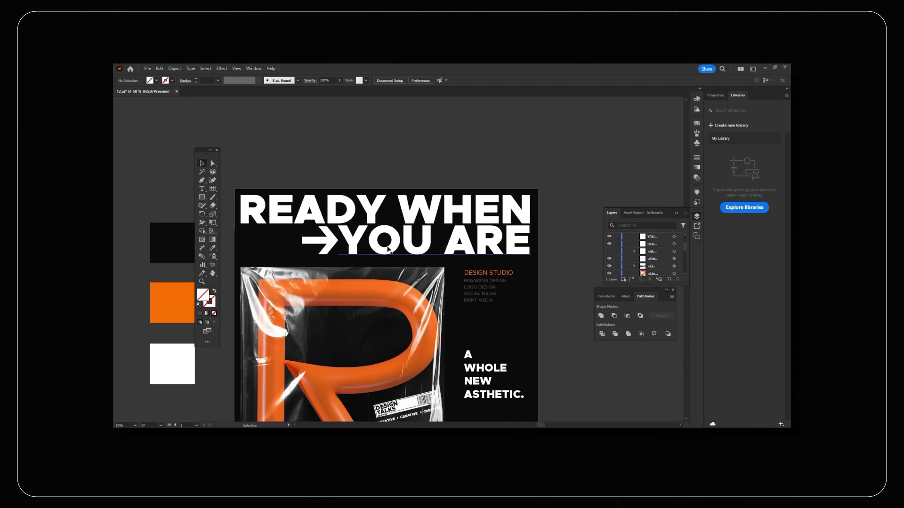
drag(425, 244, 499, 352)
drag(446, 364, 439, 368)
scroll(481, 317, down, 3)
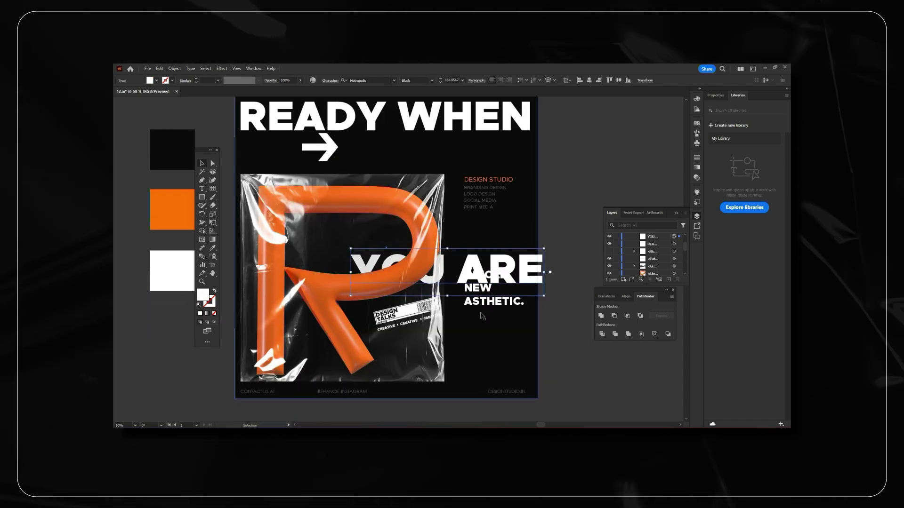
drag(533, 248, 575, 325)
scroll(529, 356, up, 2)
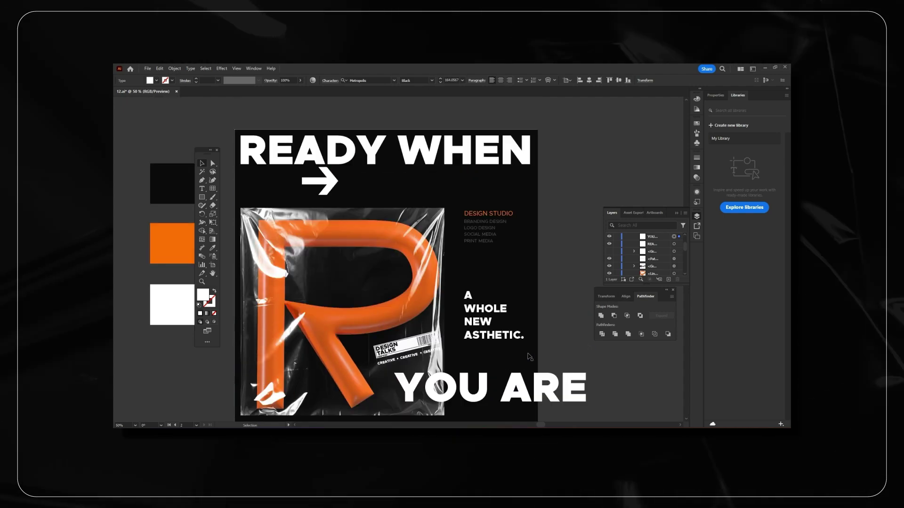
click(529, 356)
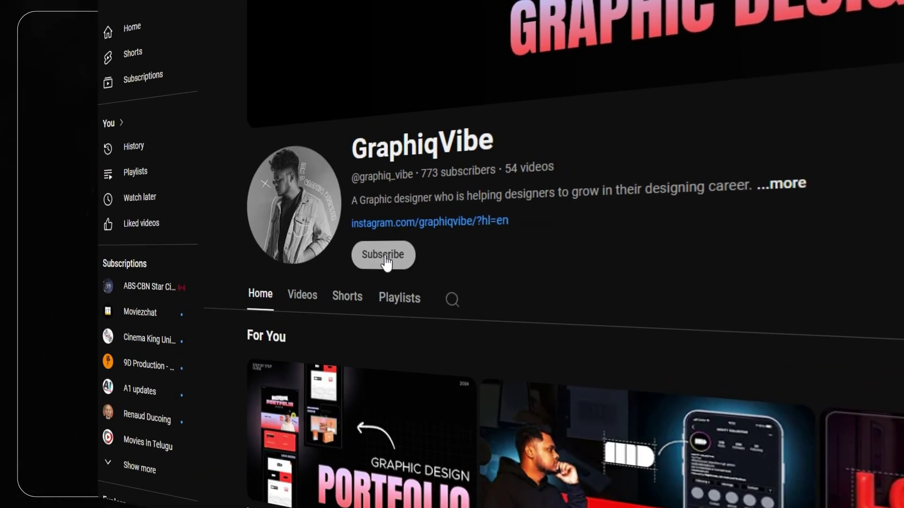
Switch to YouTube, subscribe to the GraphiqVibe channel and turn on all its notifications.
click(384, 257)
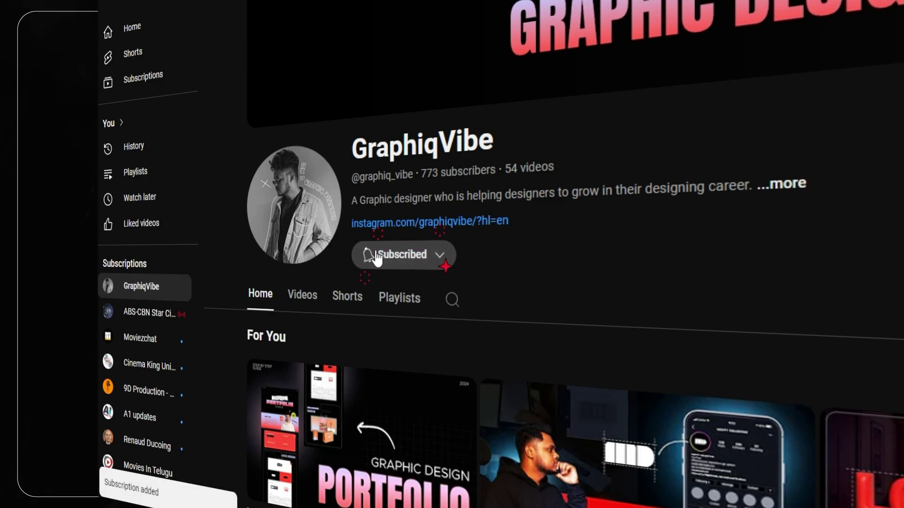
click(375, 257)
click(427, 296)
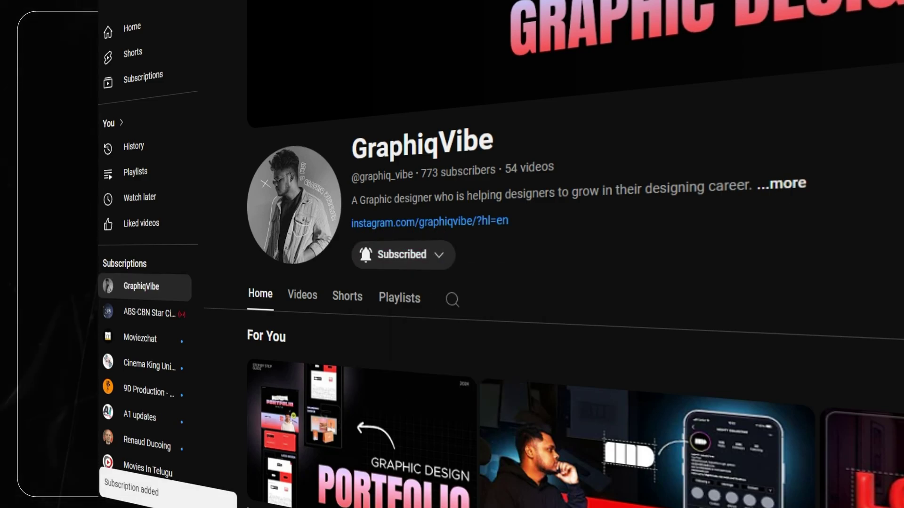